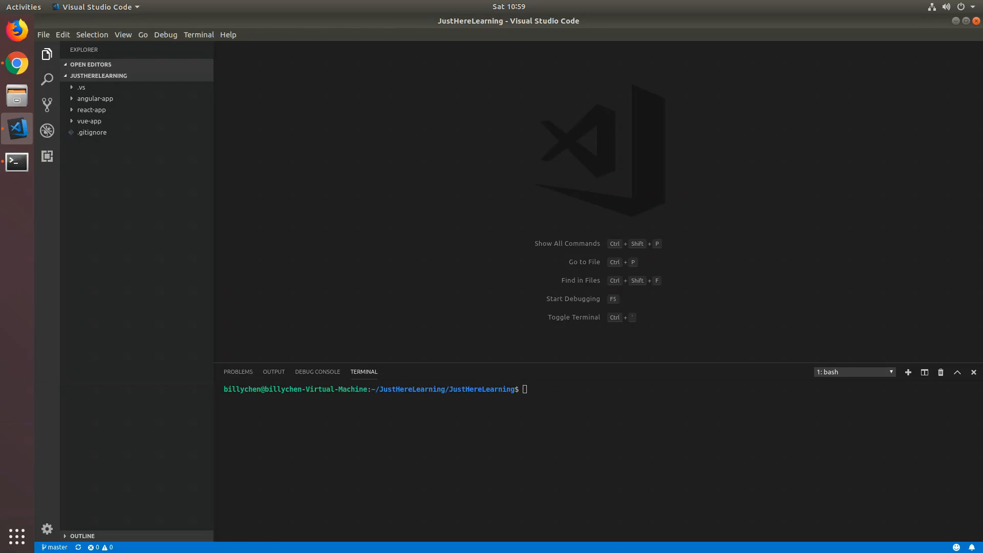
# - Run the dotnet command in the integrated terminal to check that the .NET Core CLI is available
pyautogui.click(590, 402)
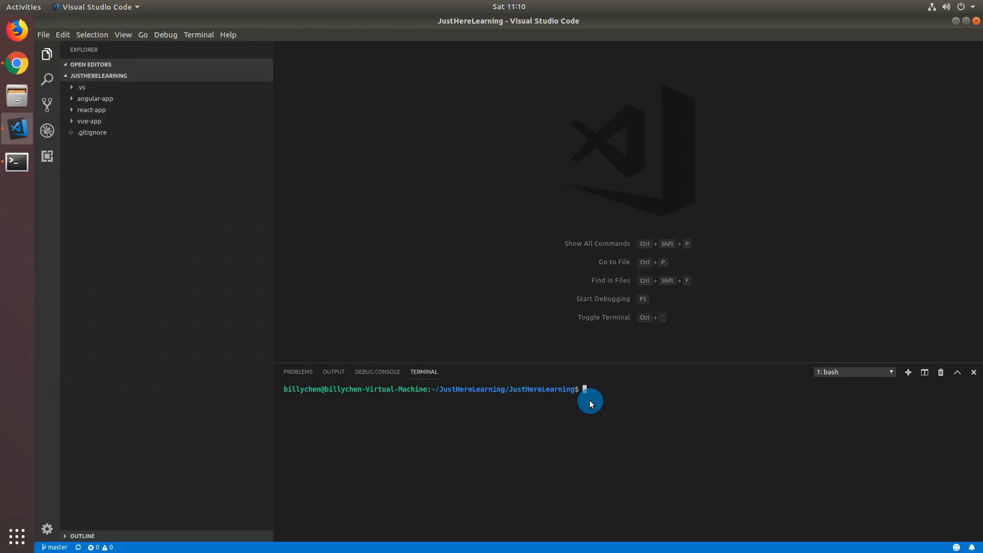
pyautogui.write('dotnet')
pyautogui.press('Return')
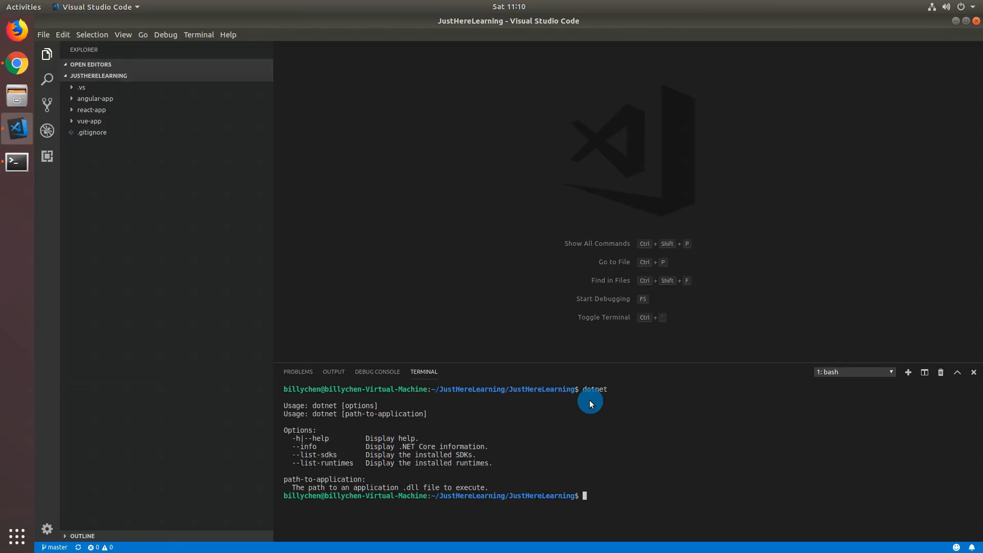
# - Create a new ASP.NET Core web app named aspnetcore-app from the webapp template with the dotnet CLI
pyautogui.write('dotnet new webapp -n aspnetcore-')
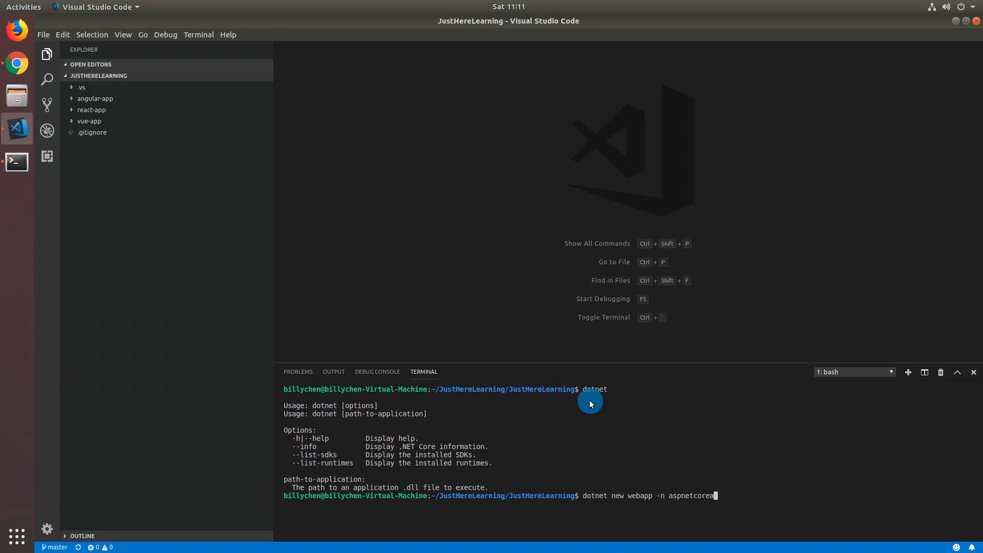
pyautogui.write('app')
pyautogui.press('Return')
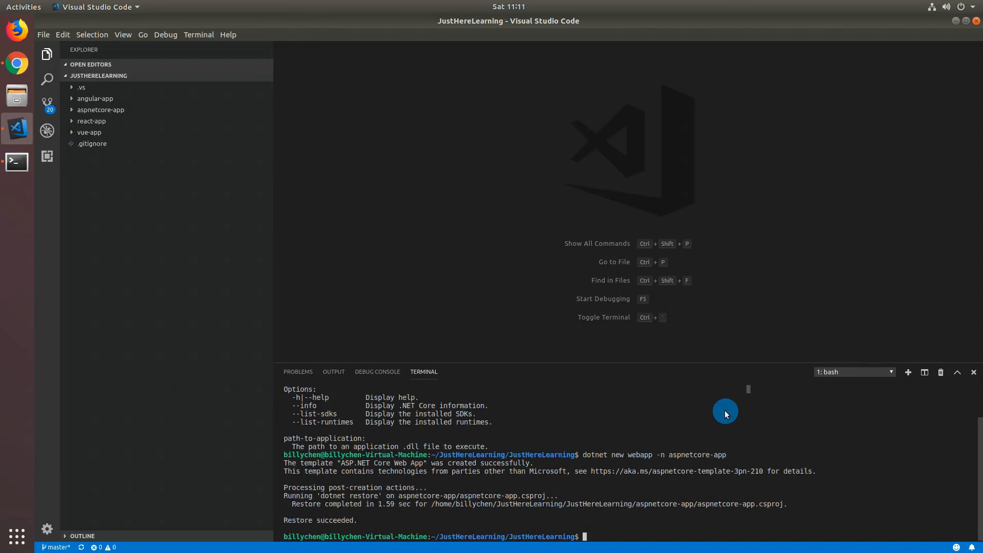
# - Change the terminal's directory to aspnetcore-app and clear the terminal output
pyautogui.write('cd a')
pyautogui.press('Tab')
pyautogui.press('Return')
pyautogui.write('c')
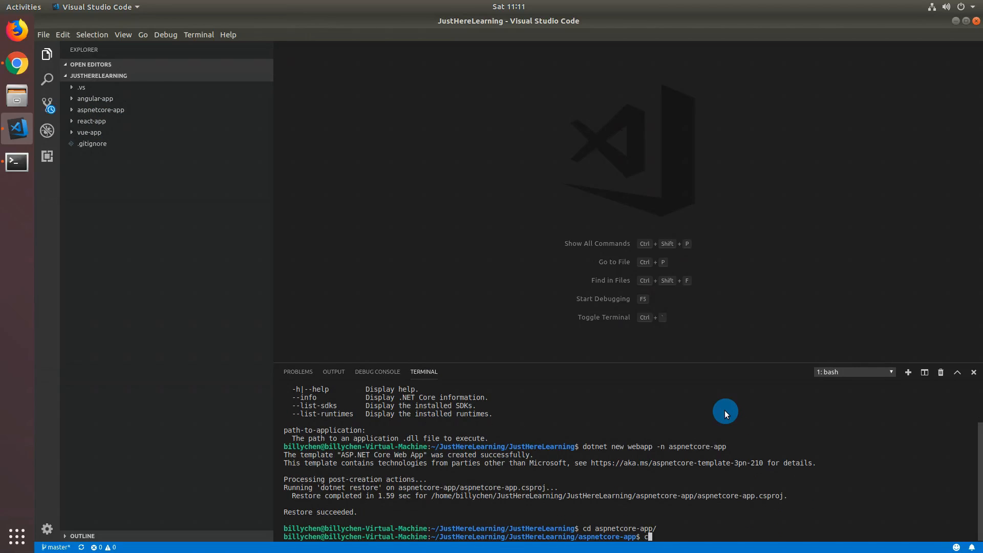
pyautogui.write('lear')
pyautogui.press('Return')
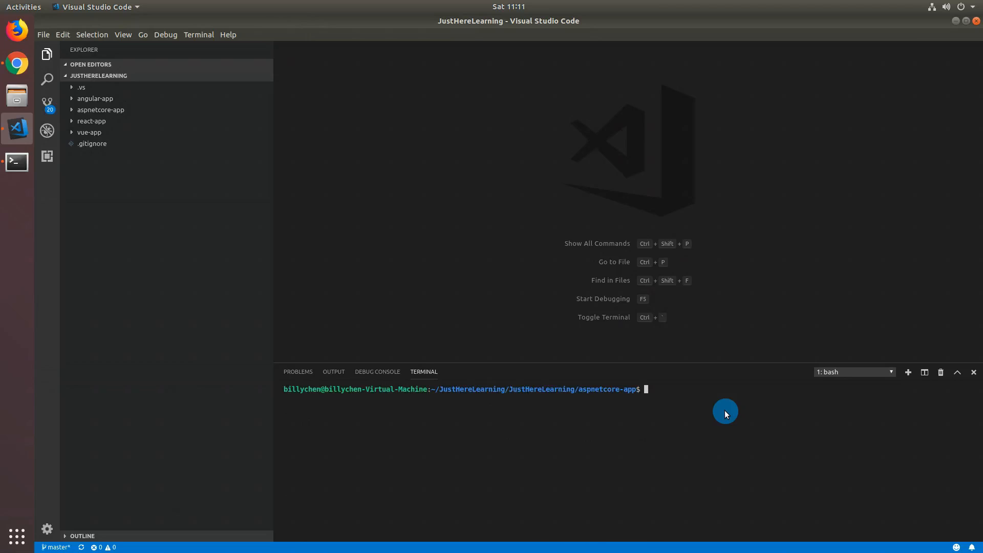
# - Restore and build the aspnetcore-app project with the dotnet CLI, expanding its folder in the explorer, and clear the terminal
pyautogui.write('dotnet restore')
pyautogui.press('Return')
pyautogui.click(107, 110)
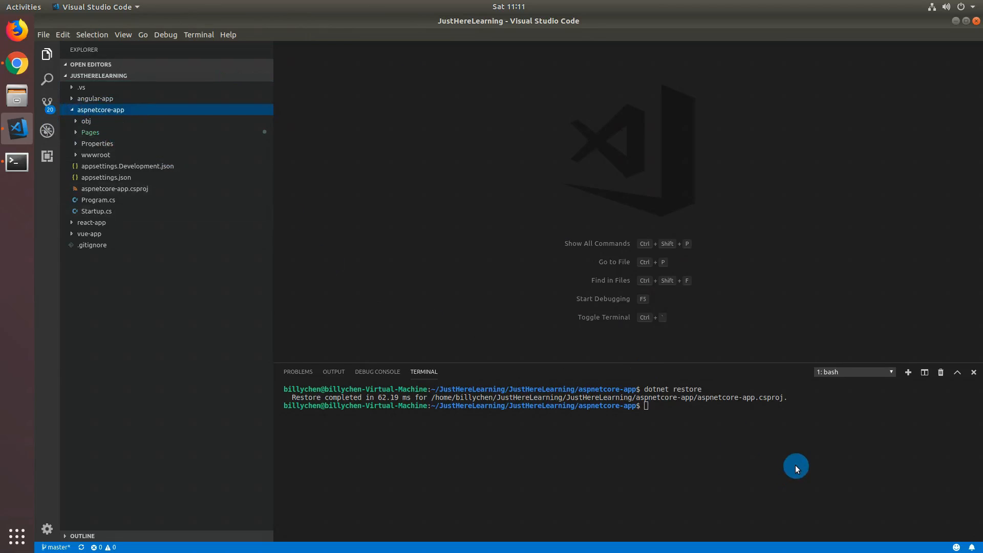
pyautogui.write('dotnet build')
pyautogui.press('Return')
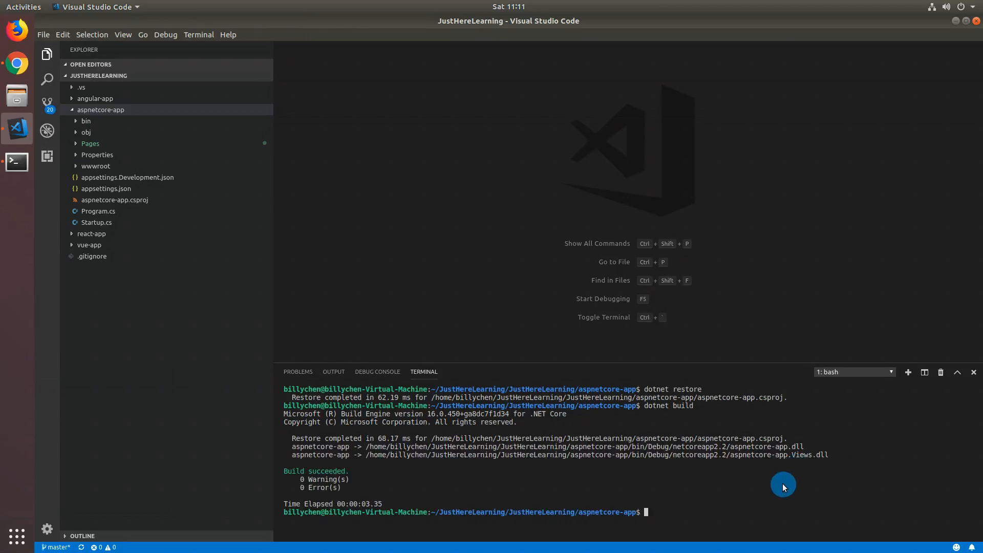
pyautogui.hotkey('ctrl', 'l')
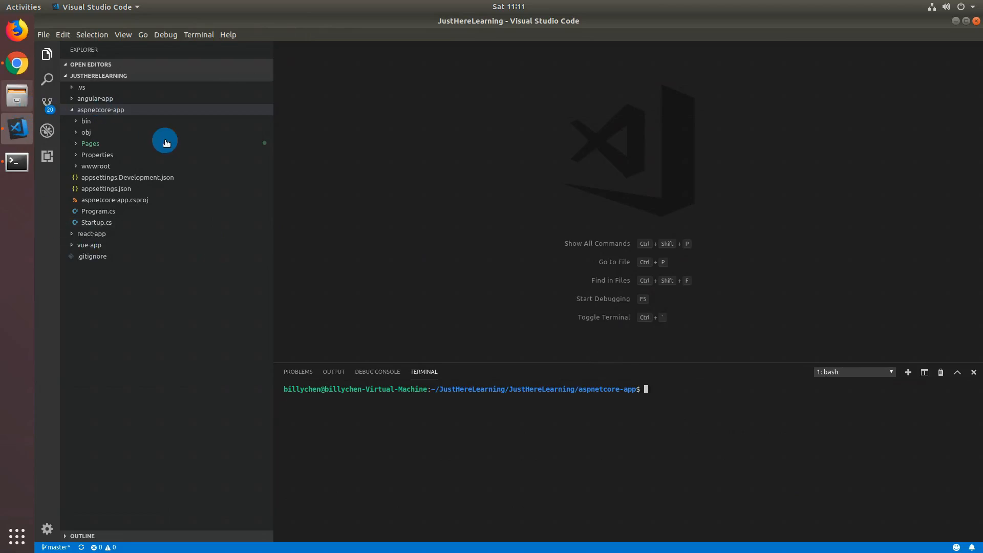
# - Expand the project's bin folder in the explorer and change the terminal's directory to bin/Debug/netcoreapp2.2
pyautogui.click(105, 121)
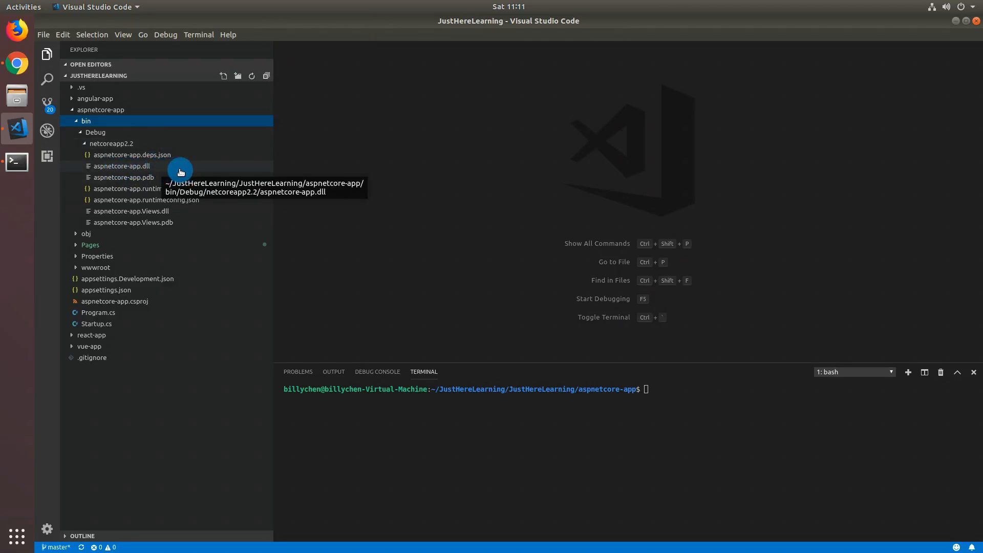
pyautogui.click(750, 408)
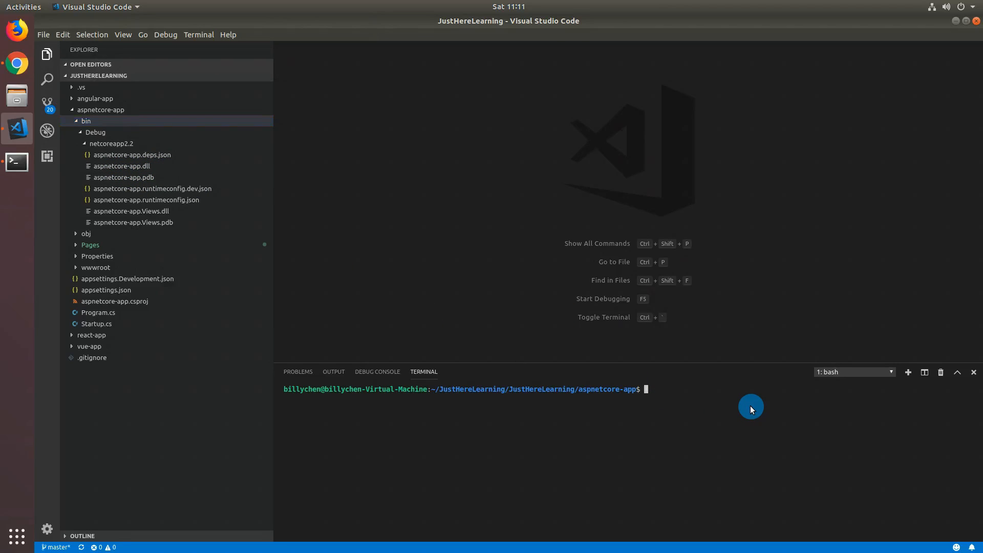
pyautogui.write('cd bi')
pyautogui.press('Tab')
pyautogui.write('Deb')
pyautogui.press('Tab')
pyautogui.write('ne')
pyautogui.press('Tab')
pyautogui.press('Return')
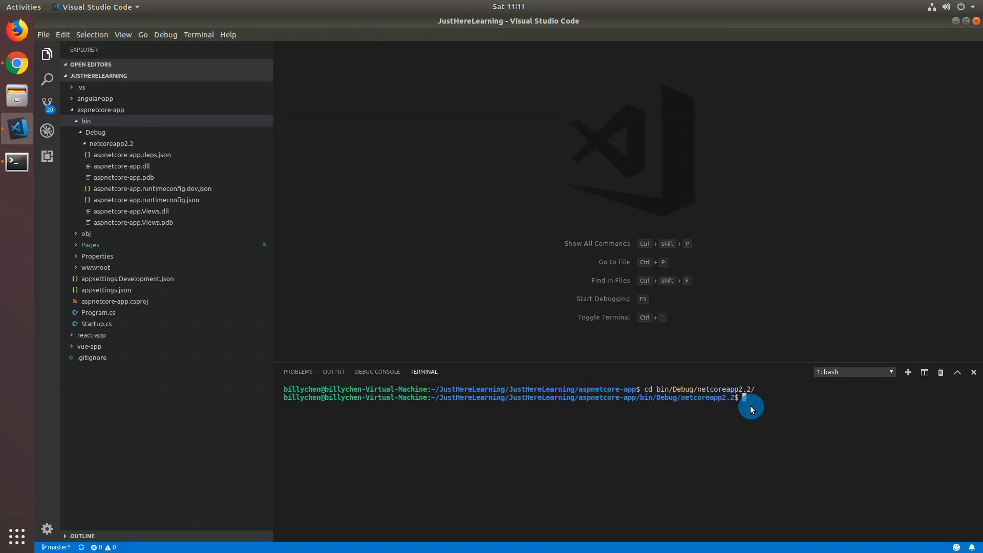
pyautogui.write('dotnet aspnetcore-app.dll')
pyautogui.press('Return')
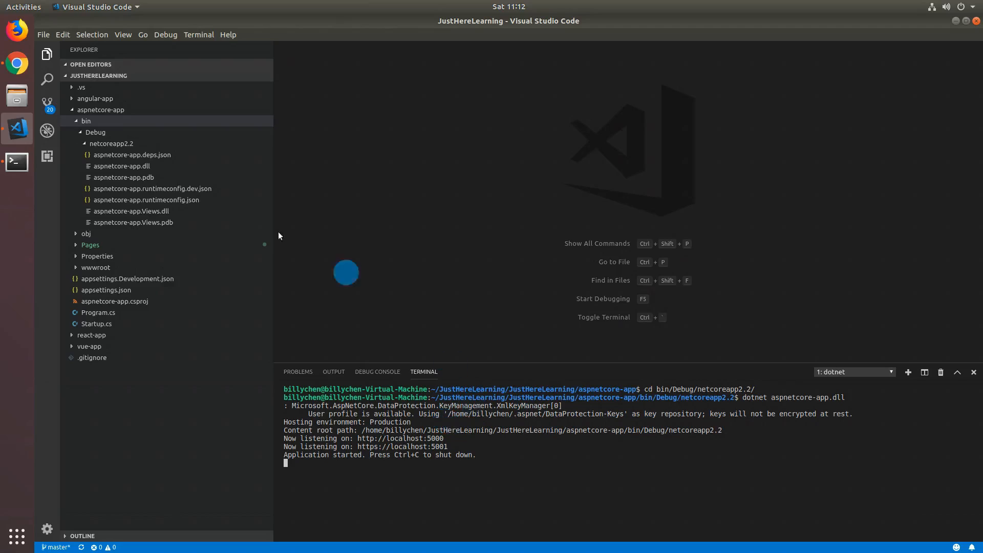
pyautogui.click(17, 63)
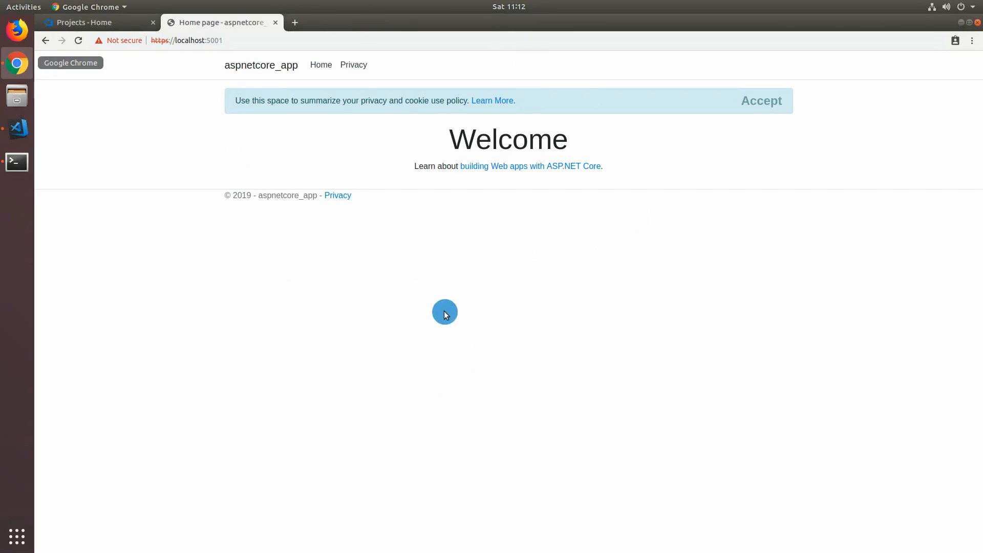
pyautogui.press('F5')
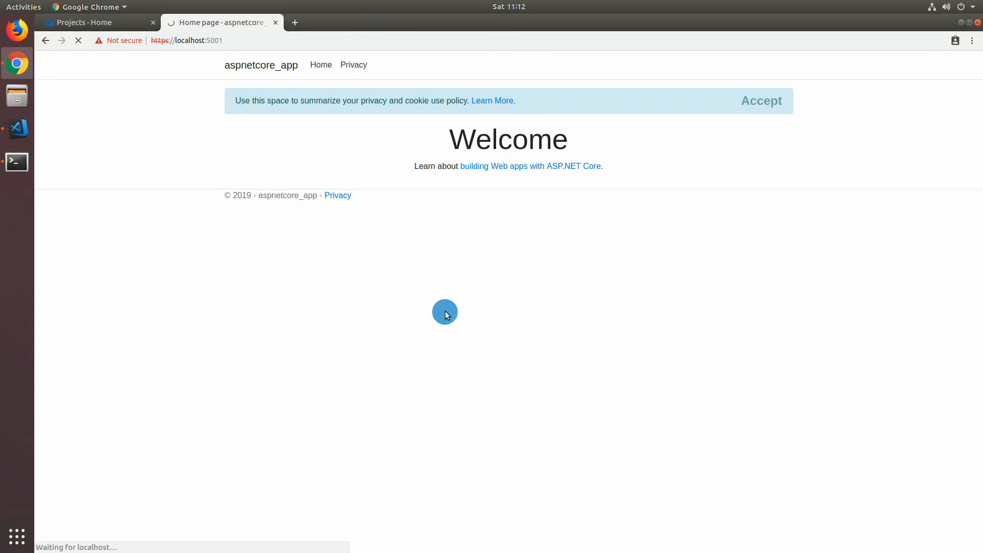
# - Switch back to Visual Studio Code, stop the running web application and clear the terminal
pyautogui.click(17, 128)
pyautogui.hotkey('ctrl', 'c')
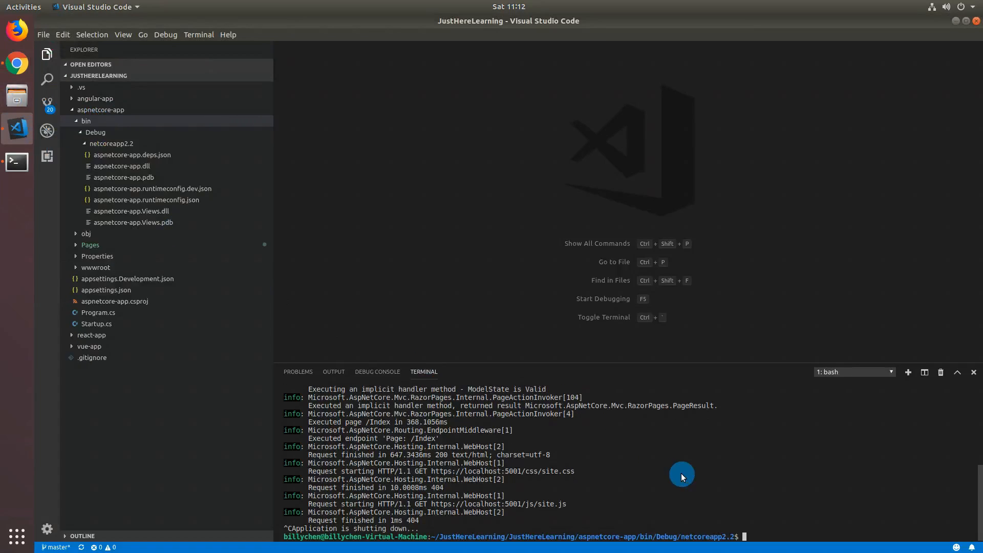
pyautogui.write('clear')
pyautogui.press('Return')
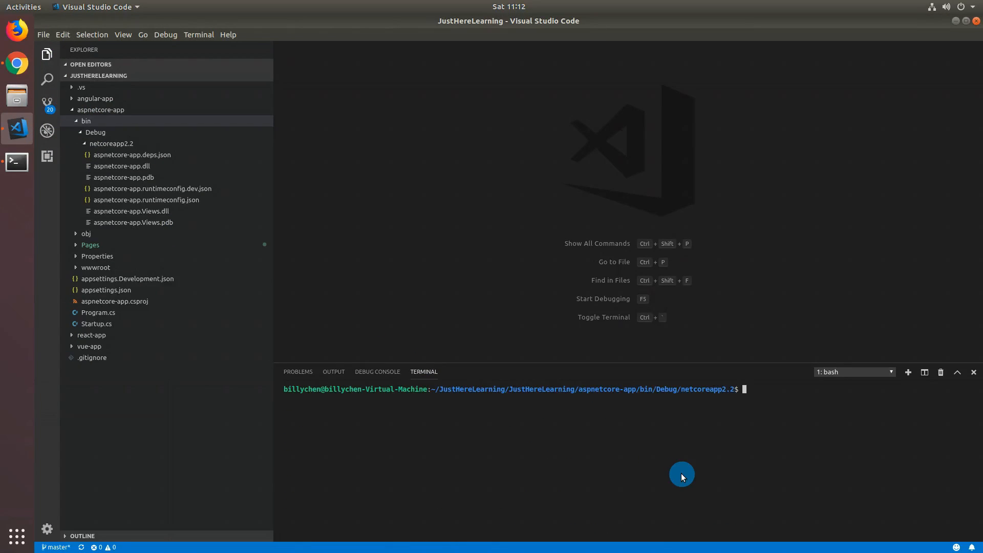
# - Return the terminal to the JustHereLearning repository root, four levels up, and clear its output
pyautogui.write('cd ../../../')
pyautogui.press('Return')
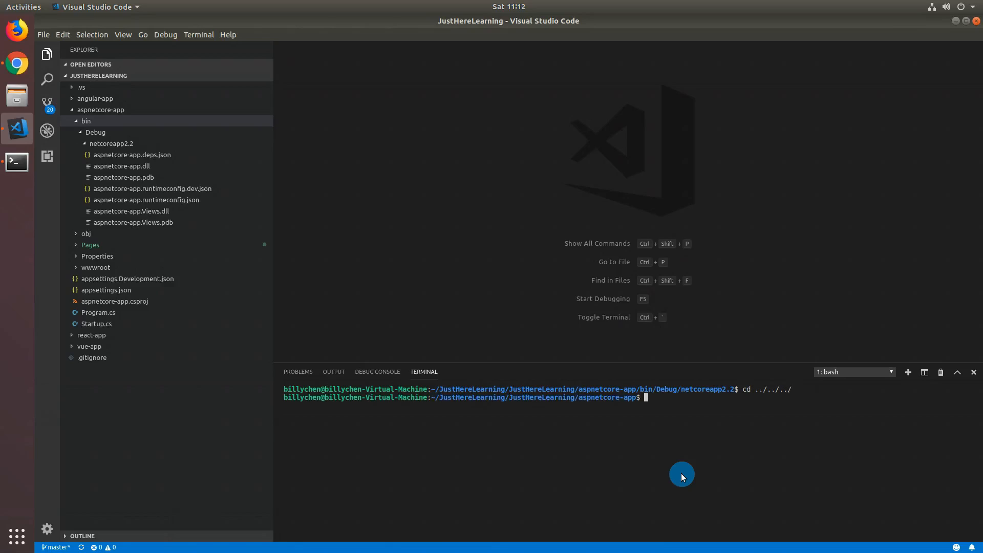
pyautogui.write('cd ..')
pyautogui.press('Return')
pyautogui.write('clear')
pyautogui.press('Return')
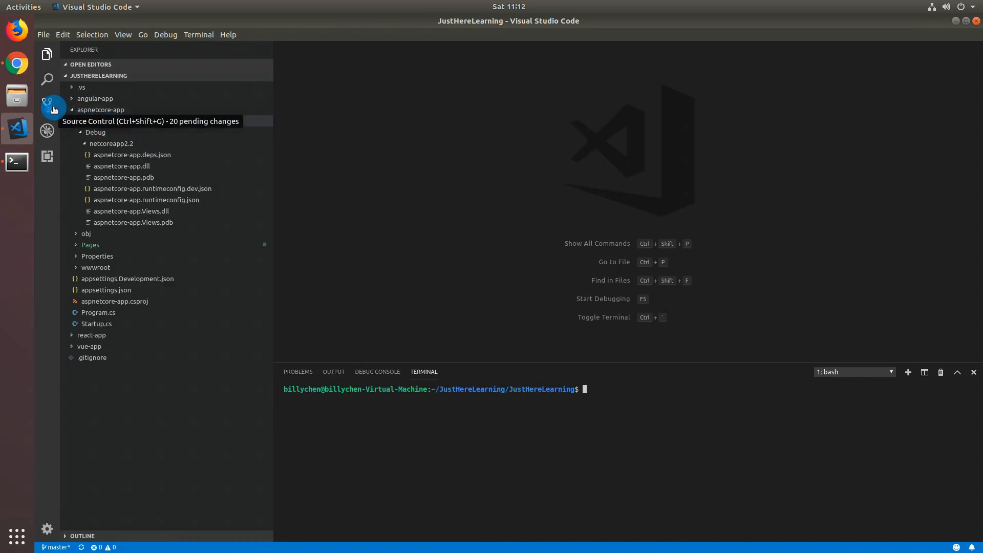
# - Commit all pending source control changes with the message "Added aspnetcore-app"
pyautogui.click(54, 109)
pyautogui.click(100, 75)
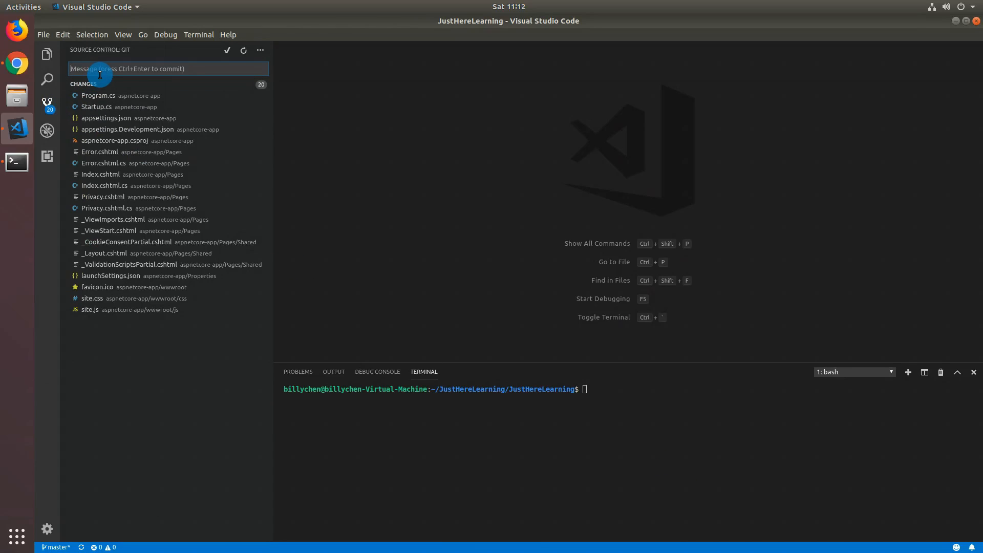
pyautogui.write('Added aspnetcore-app')
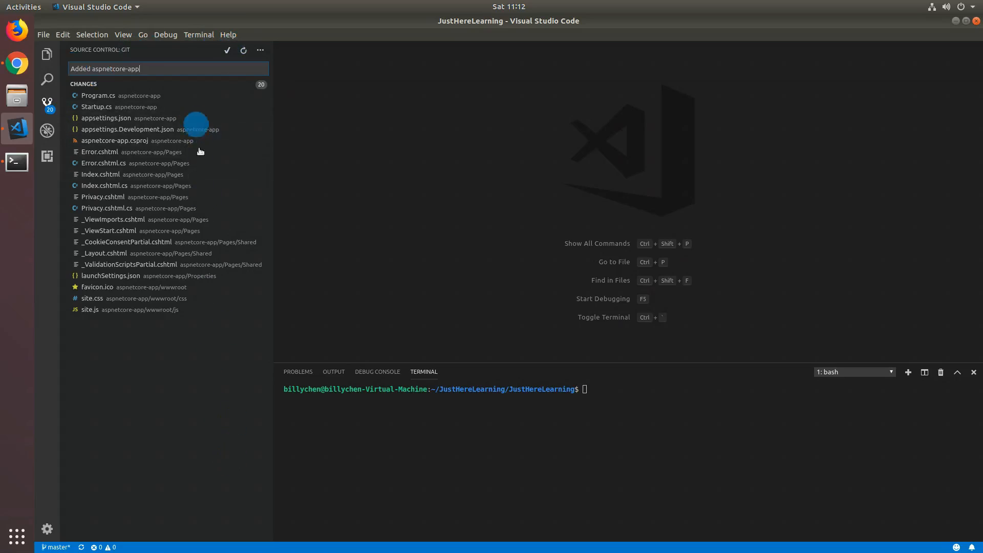
pyautogui.click(229, 52)
pyautogui.click(564, 389)
# - Push the commit to the remote repository with git push in the terminal
pyautogui.click(728, 452)
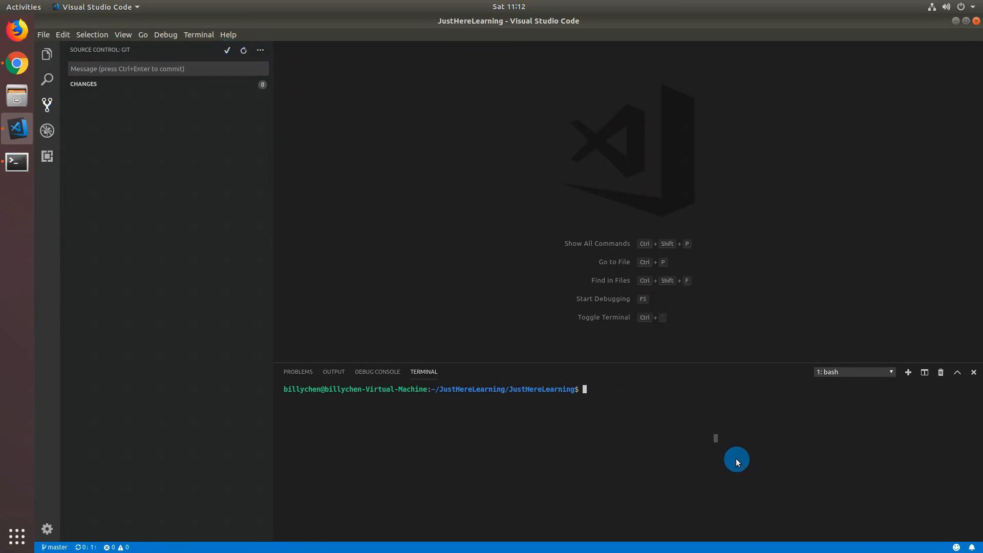
pyautogui.write('git push')
pyautogui.press('Return')
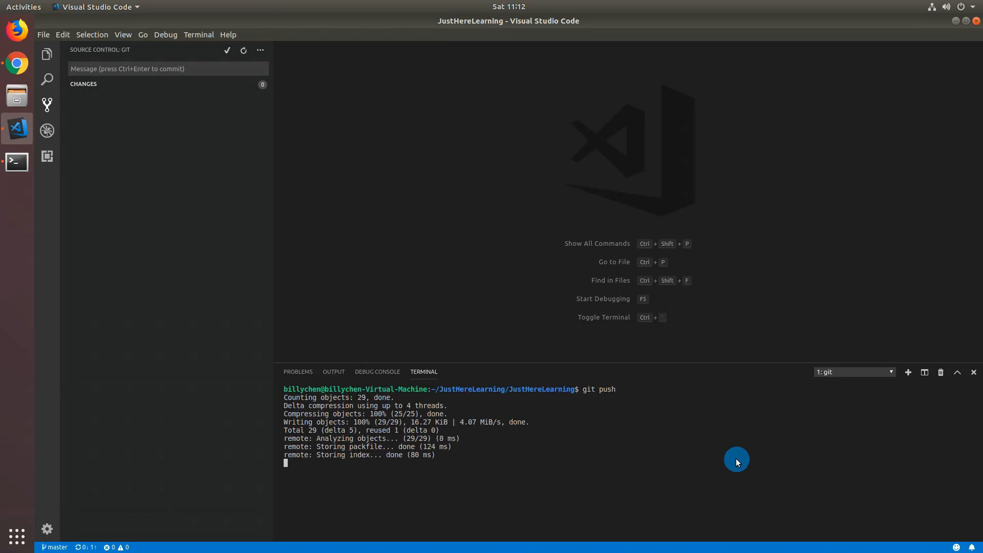
# - Switch to Chrome and open the build pipelines of the JustHereLearning project in Azure DevOps
pyautogui.click(14, 67)
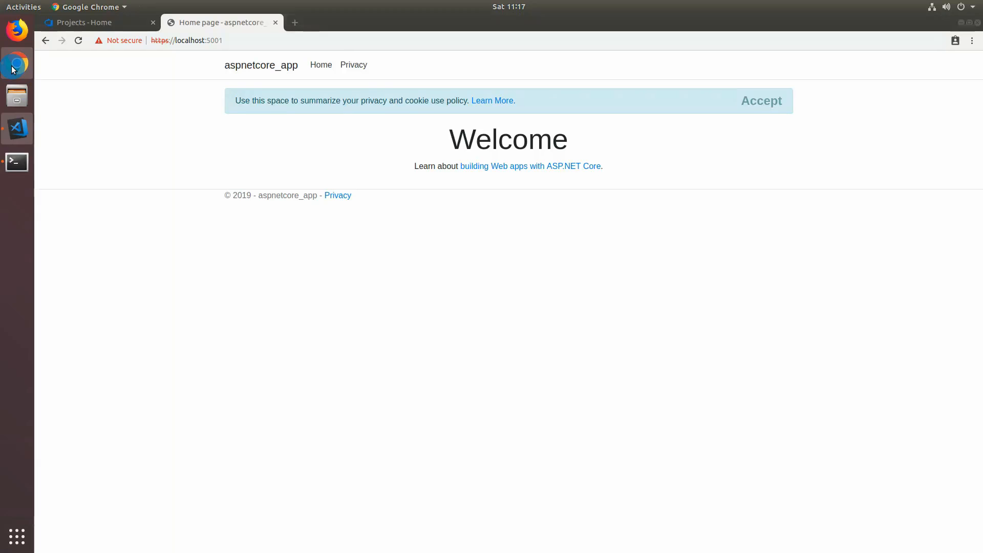
pyautogui.click(122, 22)
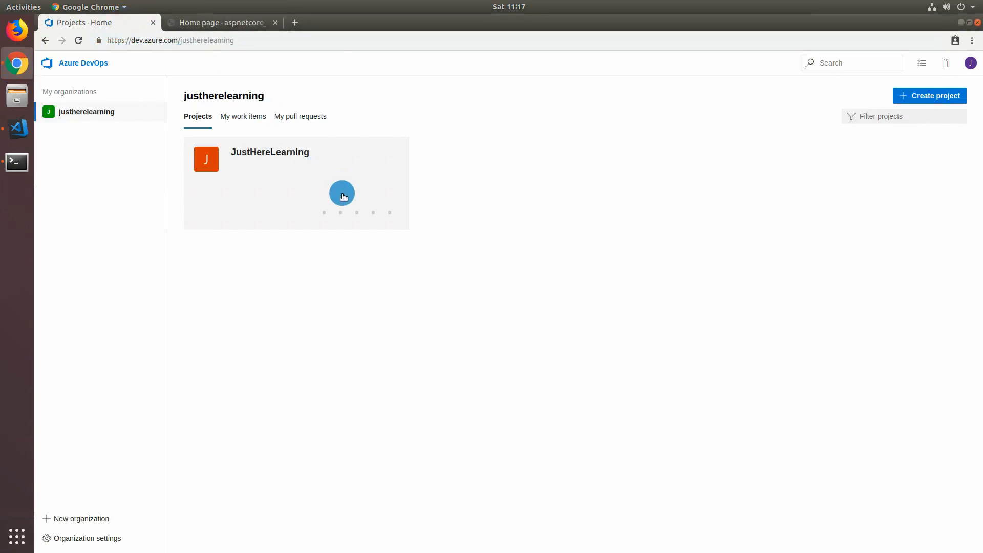
pyautogui.click(358, 213)
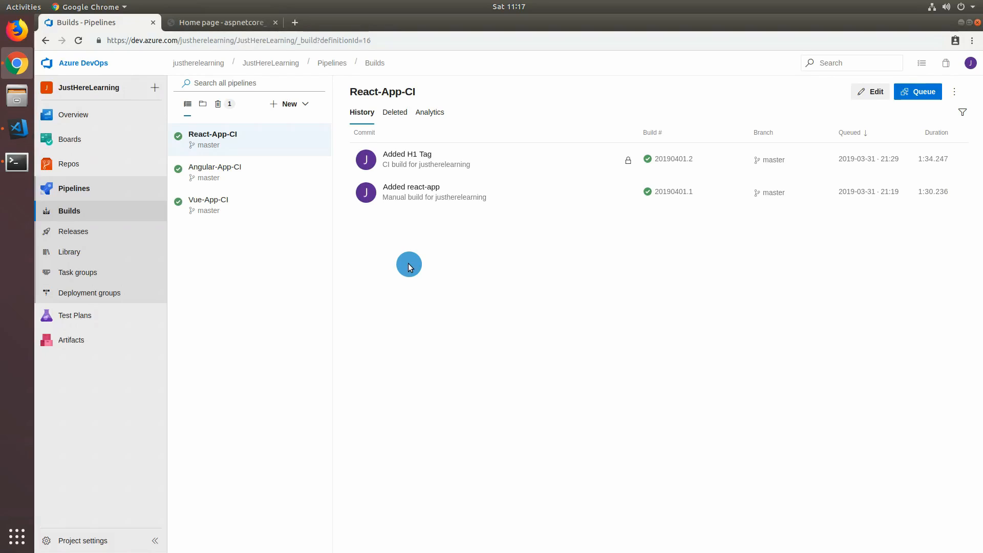
# - Create a build pipeline in the classic editor from the JustHereLearning Azure Repos Git master branch, using the ASP.NET Core template
pyautogui.click(301, 104)
pyautogui.click(268, 123)
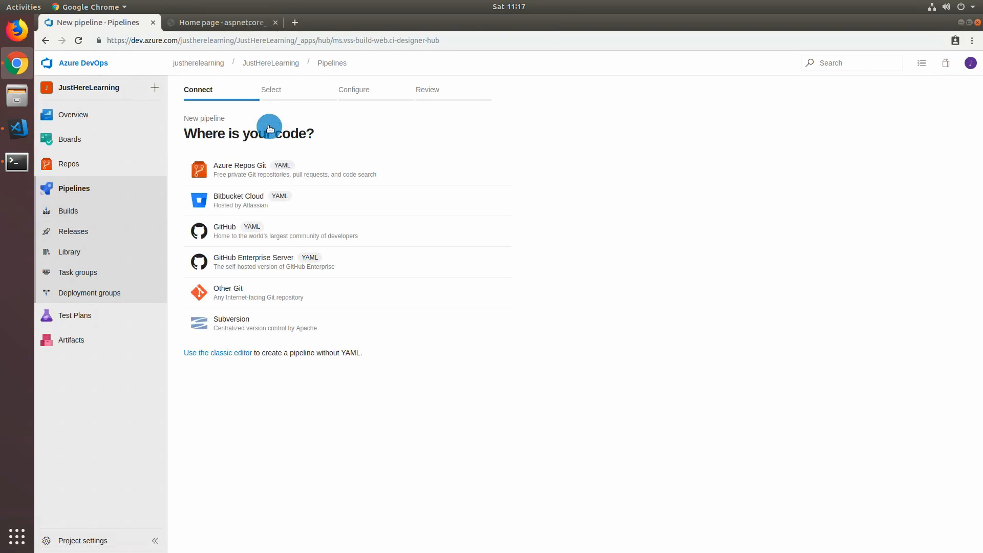
pyautogui.click(237, 357)
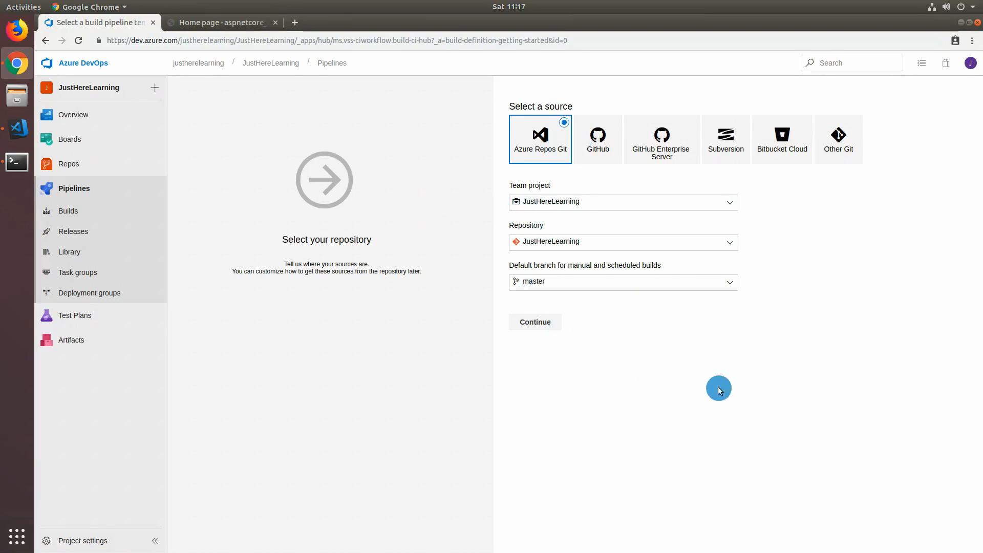
pyautogui.click(537, 321)
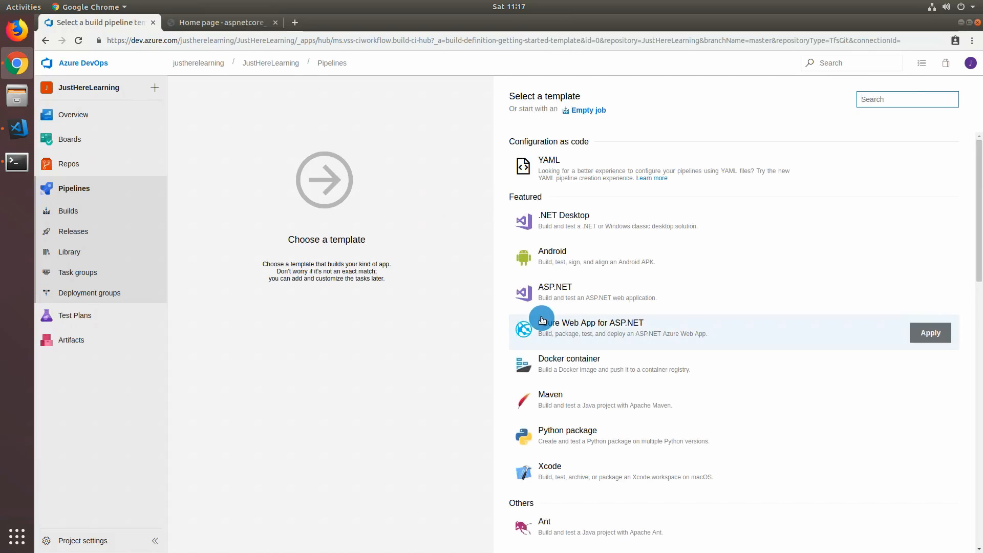
pyautogui.write('core')
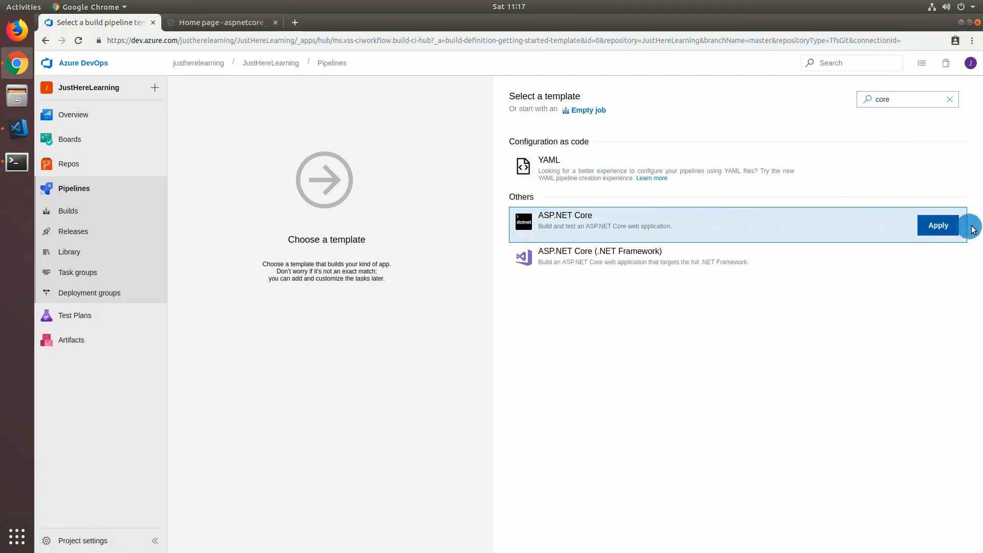
pyautogui.click(937, 225)
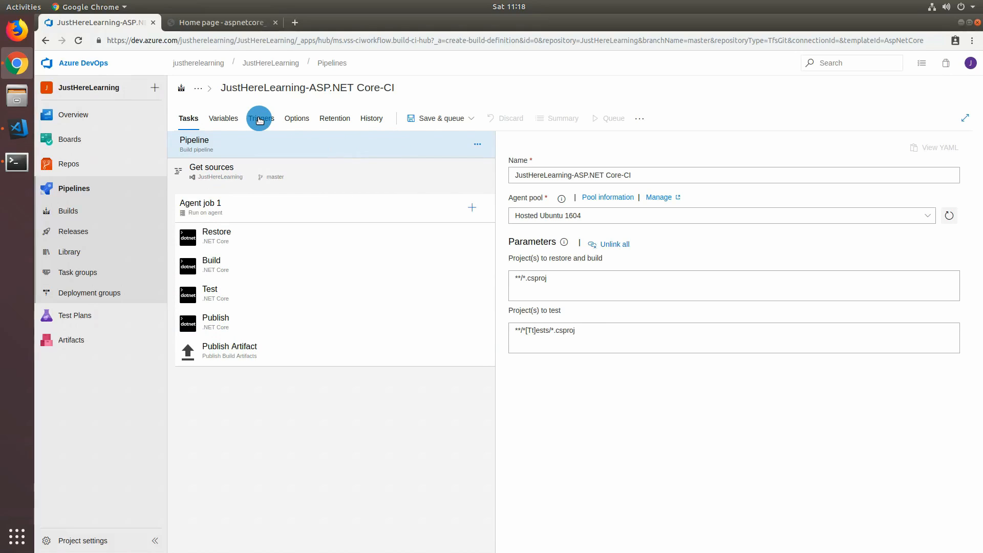
# - Disable the Test task in the build pipeline
pyautogui.rightClick(233, 298)
pyautogui.click(233, 331)
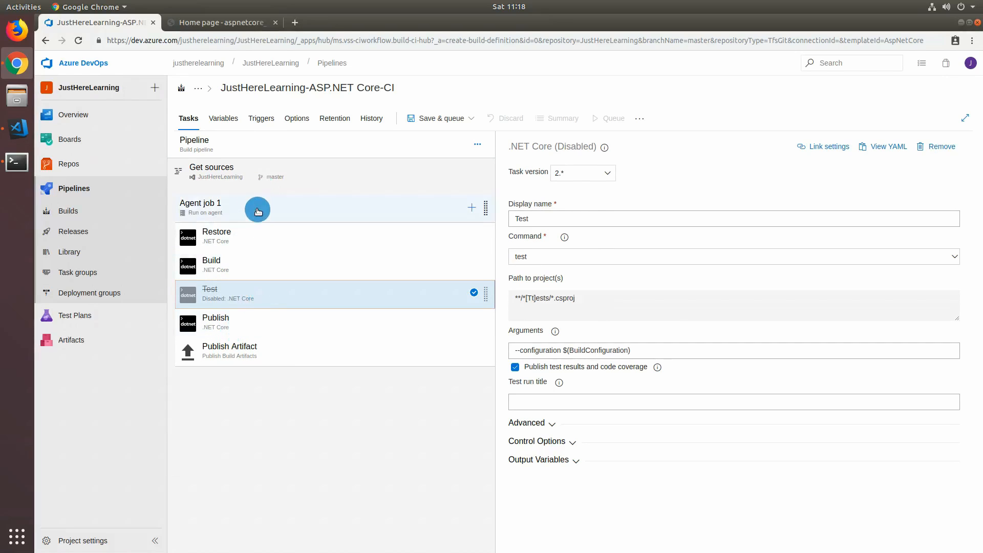
# - Set the pipeline's projects to restore and build parameter to aspnetcore-app/*.csproj
pyautogui.click(203, 206)
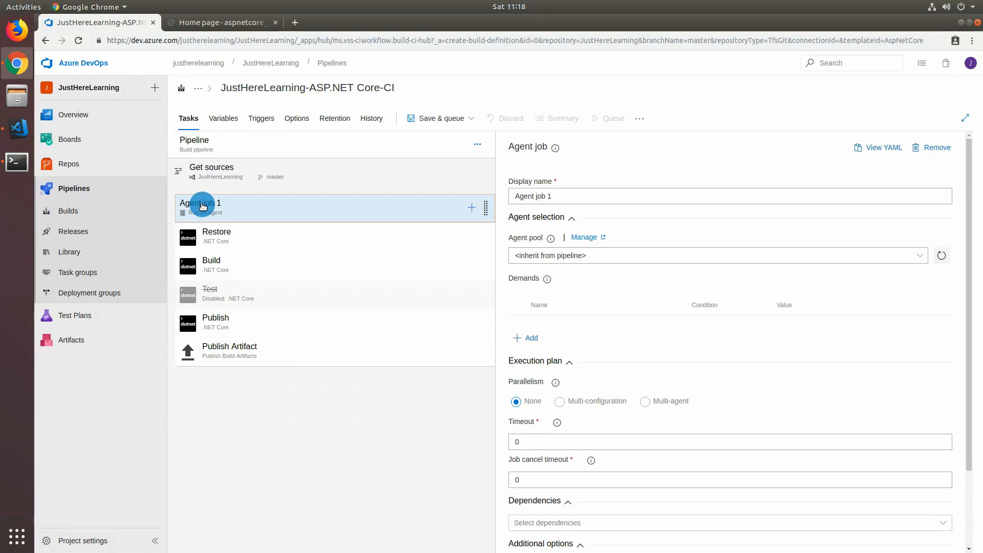
pyautogui.click(239, 150)
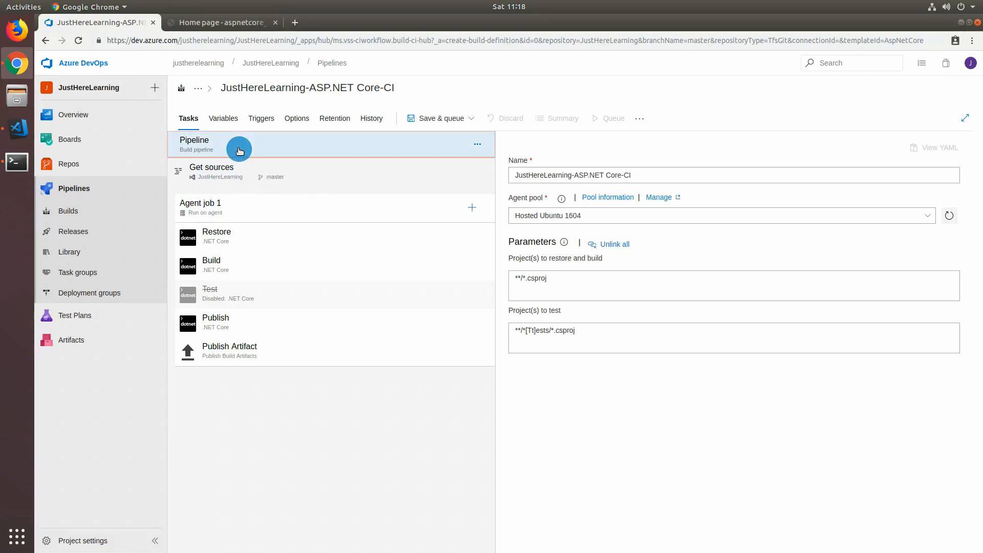
pyautogui.click(530, 278)
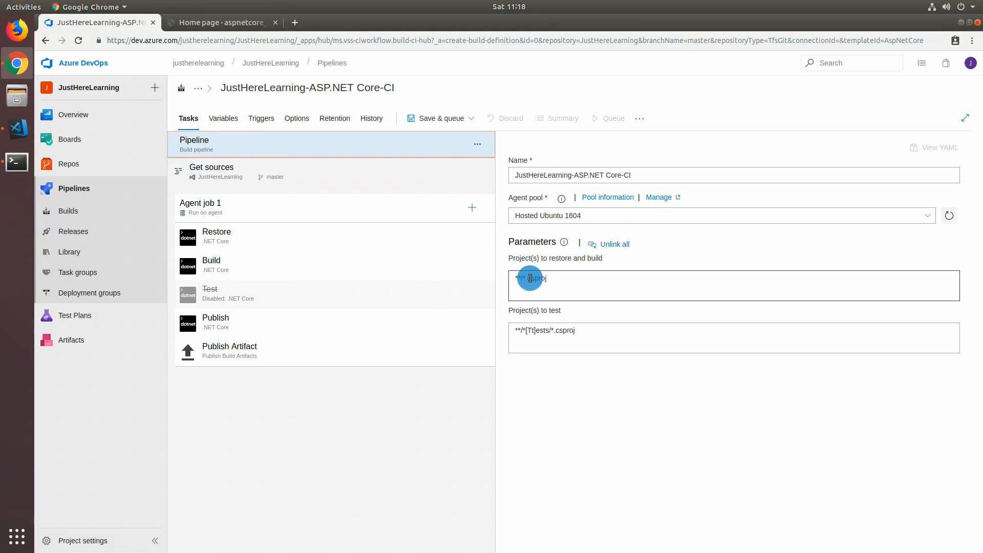
pyautogui.moveTo(521, 278); pyautogui.dragTo(496, 279)
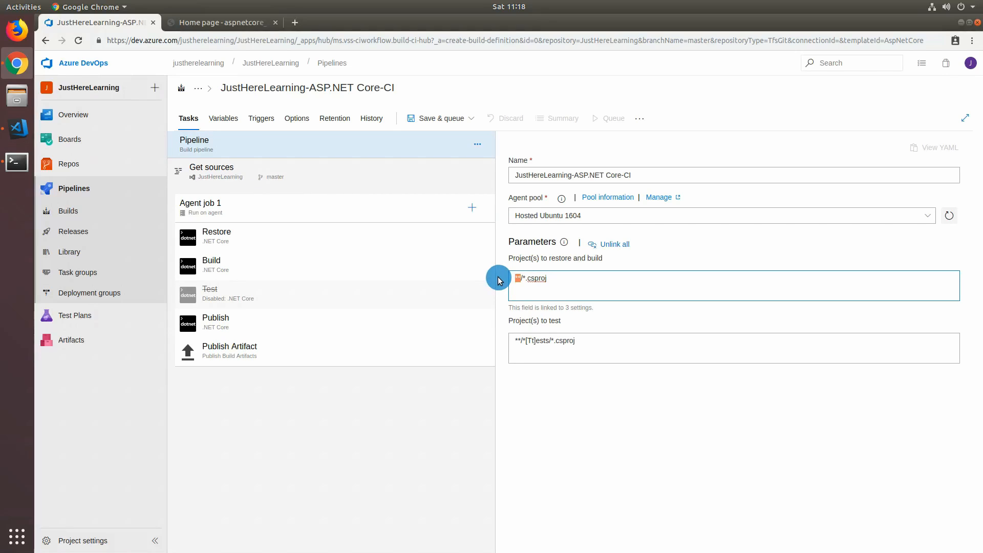
pyautogui.write('aspnetcore-app')
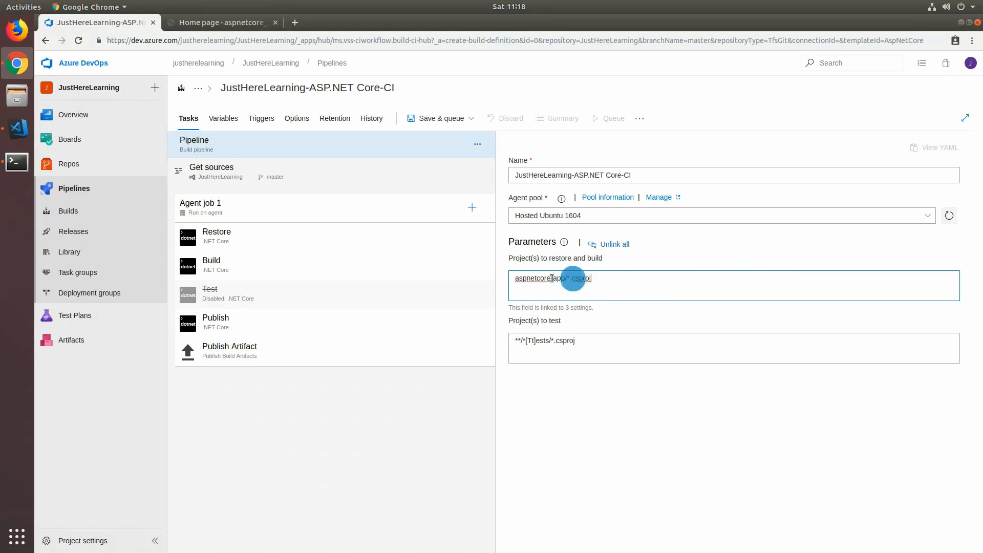
pyautogui.moveTo(592, 278); pyautogui.dragTo(514, 278)
pyautogui.click(607, 278)
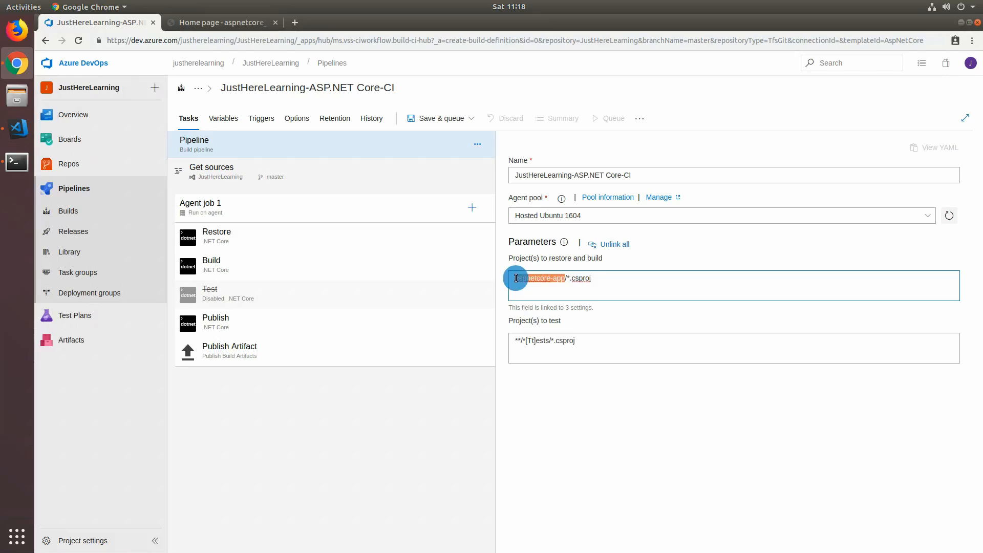
pyautogui.click(568, 277)
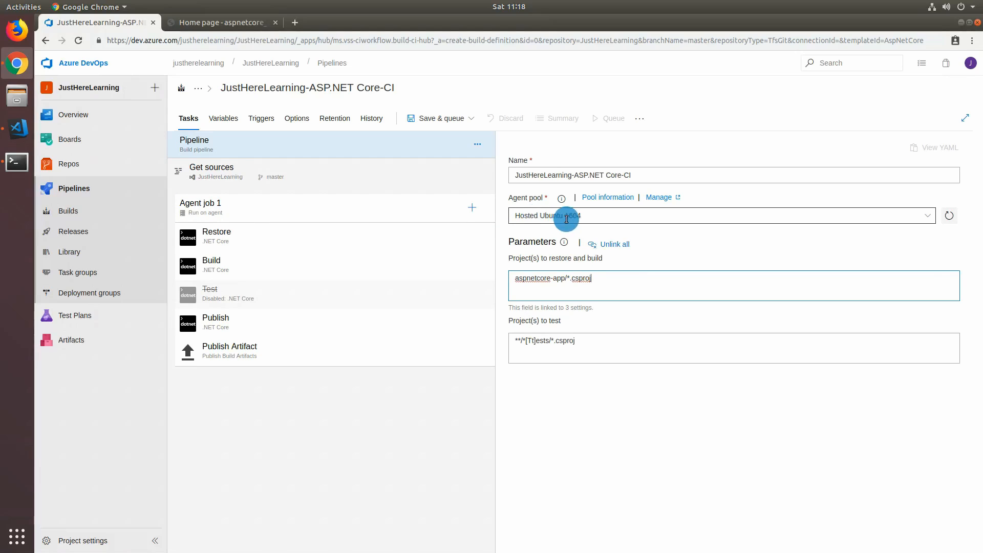
# - Rename the build pipeline as AspNetCore-App-CI
pyautogui.click(608, 175)
pyautogui.moveTo(620, 175); pyautogui.dragTo(490, 178)
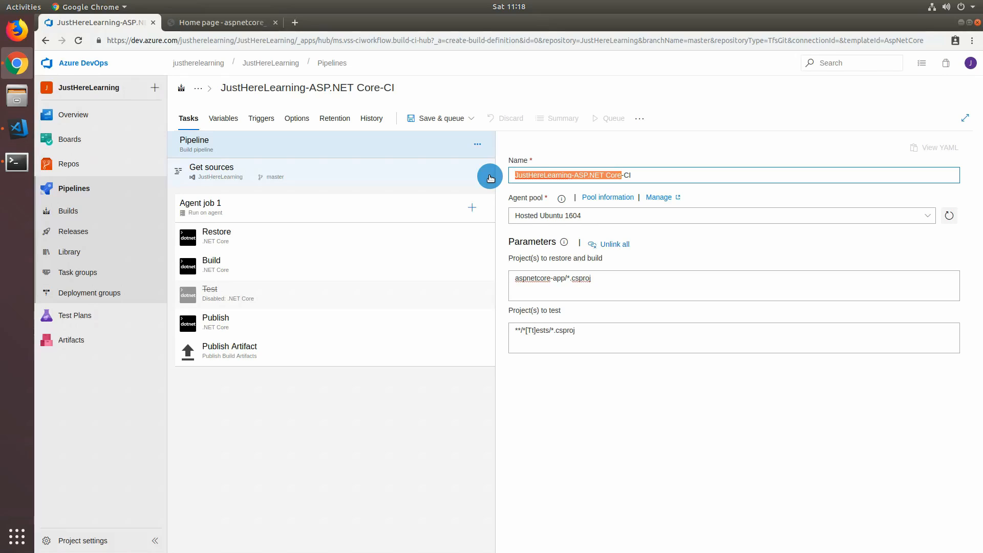
pyautogui.write('AspNetCore-App')
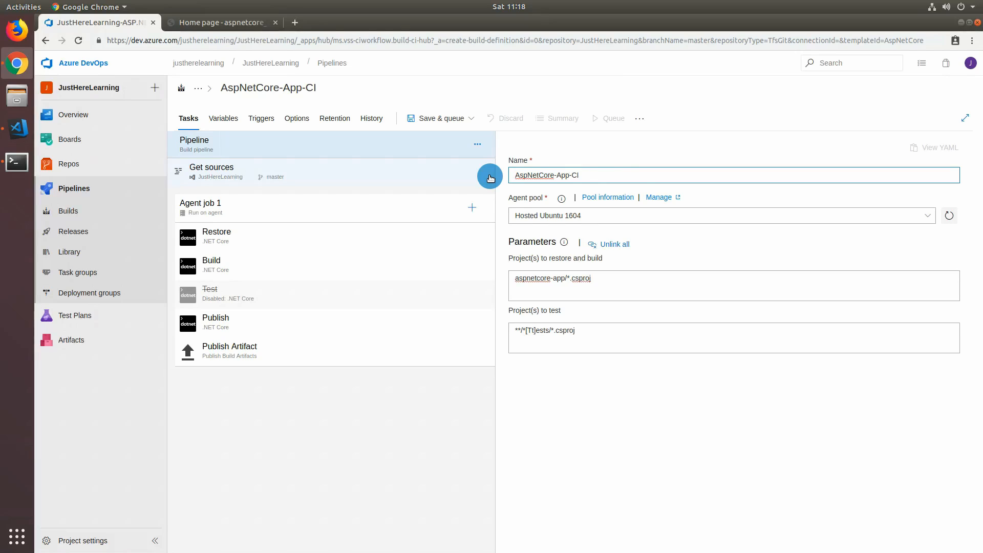
# - Check the settings of the Restore, Build and Publish Artifact tasks, and disable Publish Web Projects in the Publish task
pyautogui.click(251, 238)
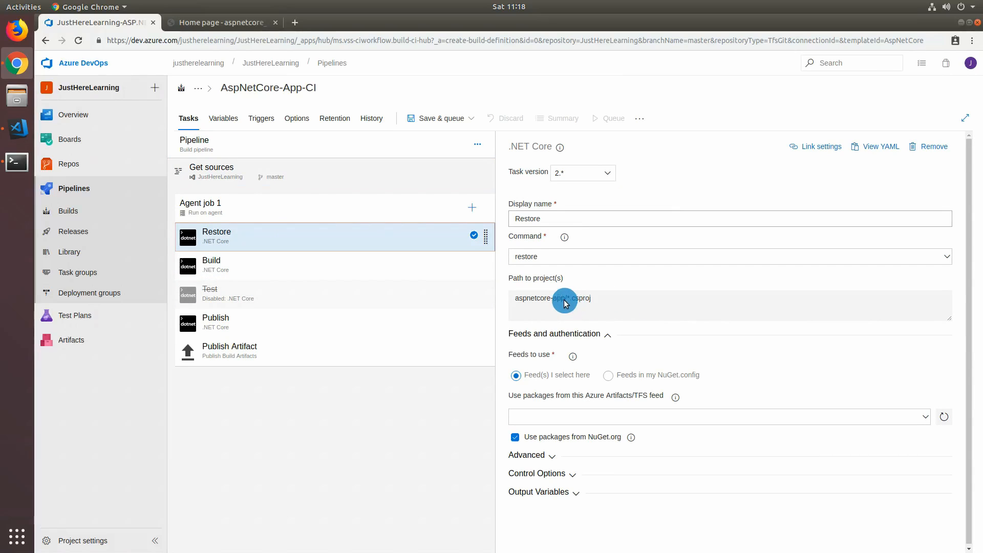
pyautogui.click(328, 278)
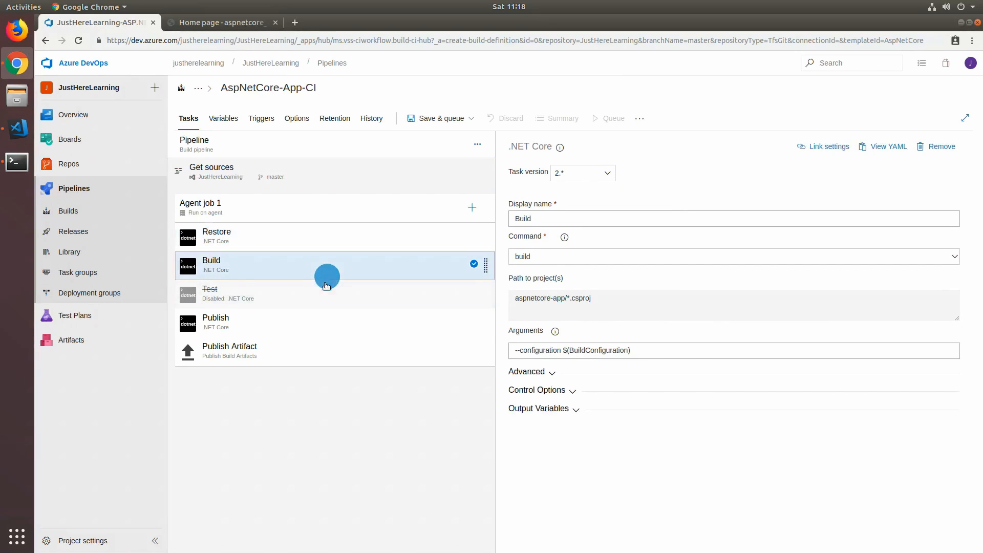
pyautogui.click(316, 329)
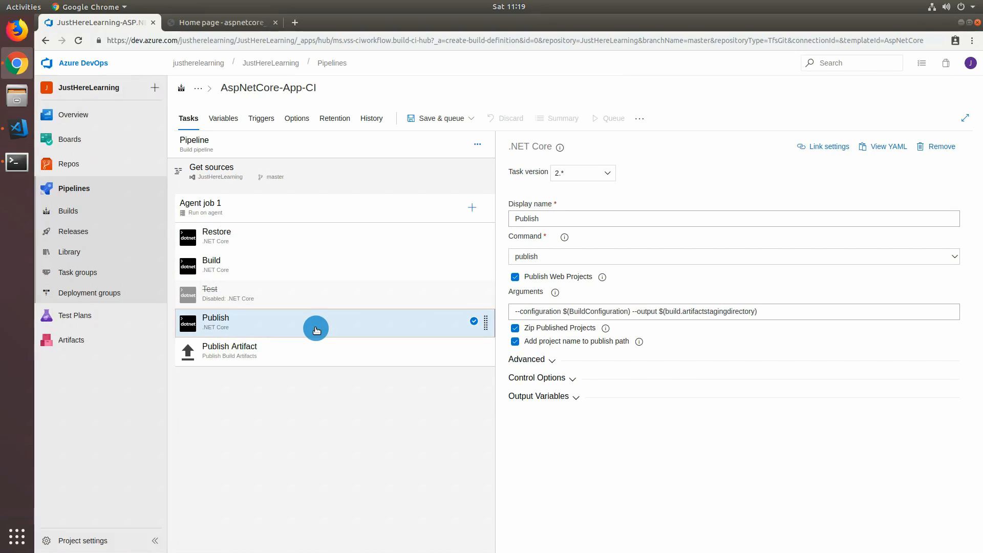
pyautogui.click(522, 280)
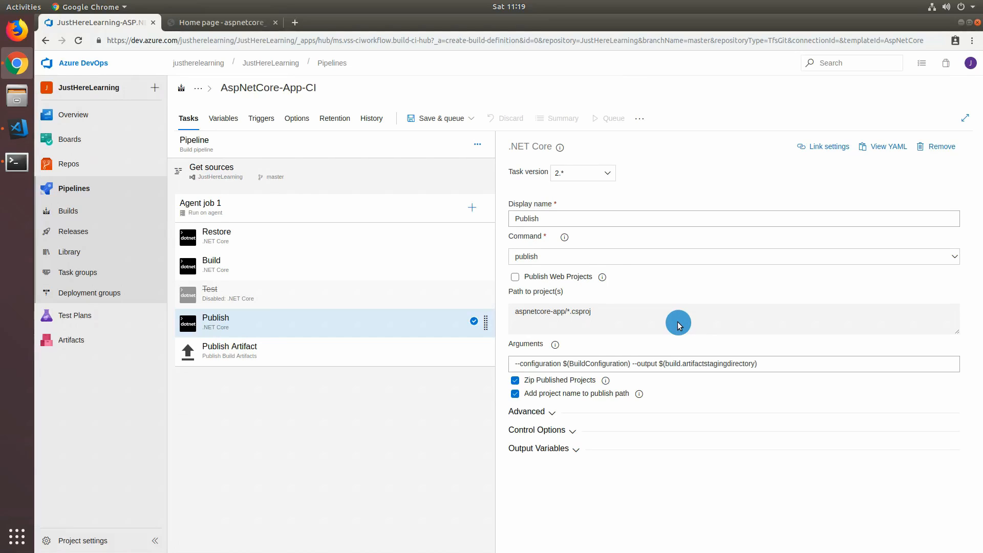
pyautogui.click(398, 361)
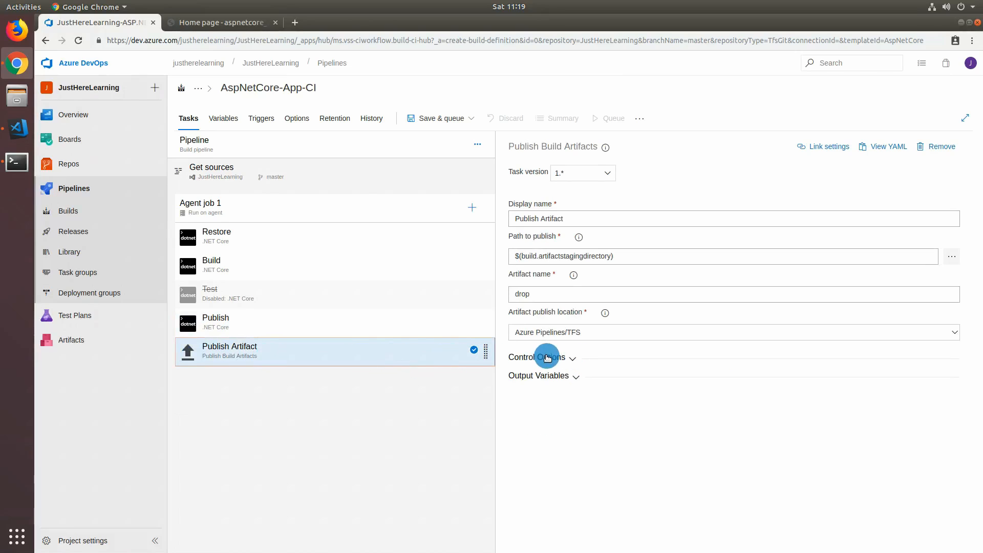
# - Enable continuous integration for the pipeline and add an Include path filter for aspnetcore-app/
pyautogui.click(257, 123)
pyautogui.click(534, 174)
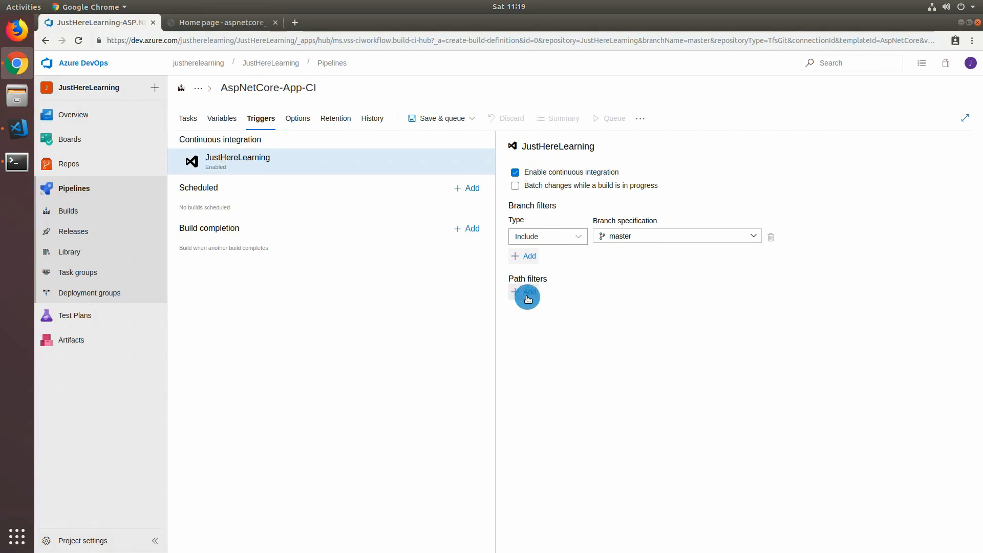
pyautogui.click(527, 297)
pyautogui.click(659, 315)
pyautogui.write('as')
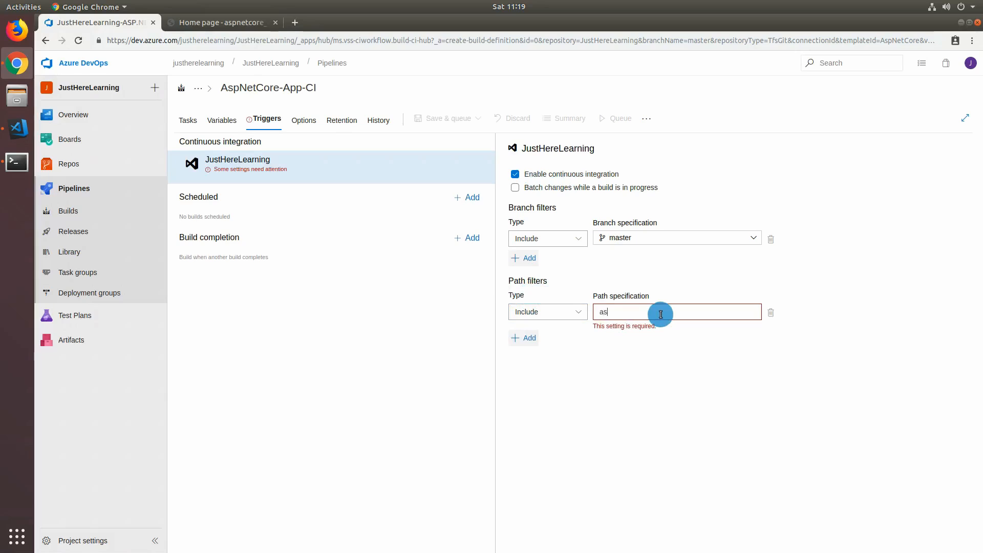
pyautogui.write('pnetcore-app')
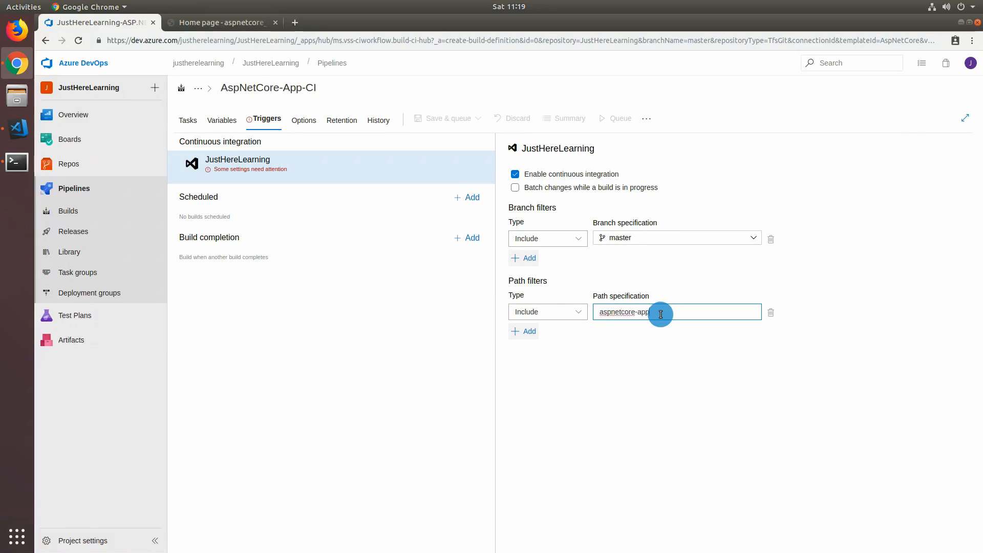
pyautogui.write('/')
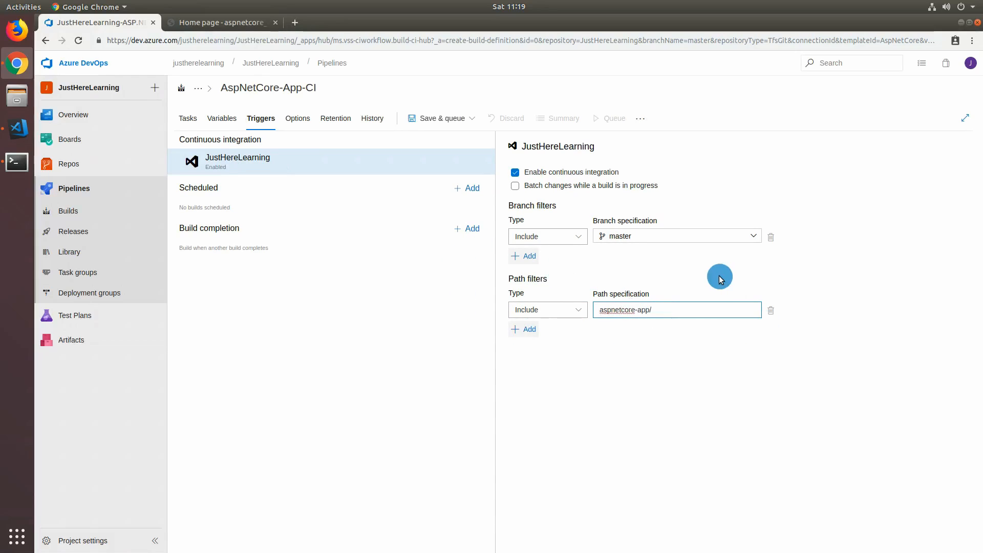
# - Save the build pipeline without queuing a build
pyautogui.click(443, 117)
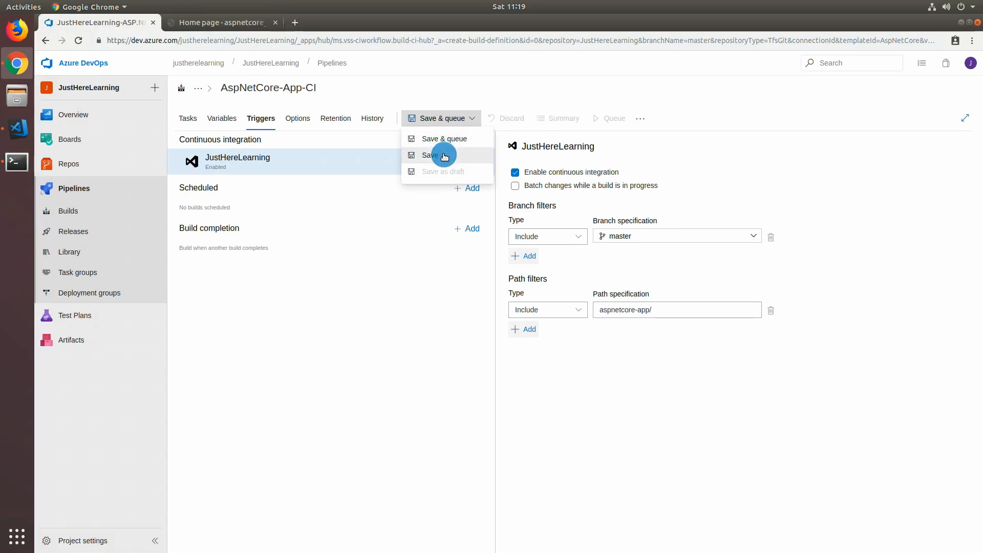
pyautogui.click(443, 155)
pyautogui.click(547, 355)
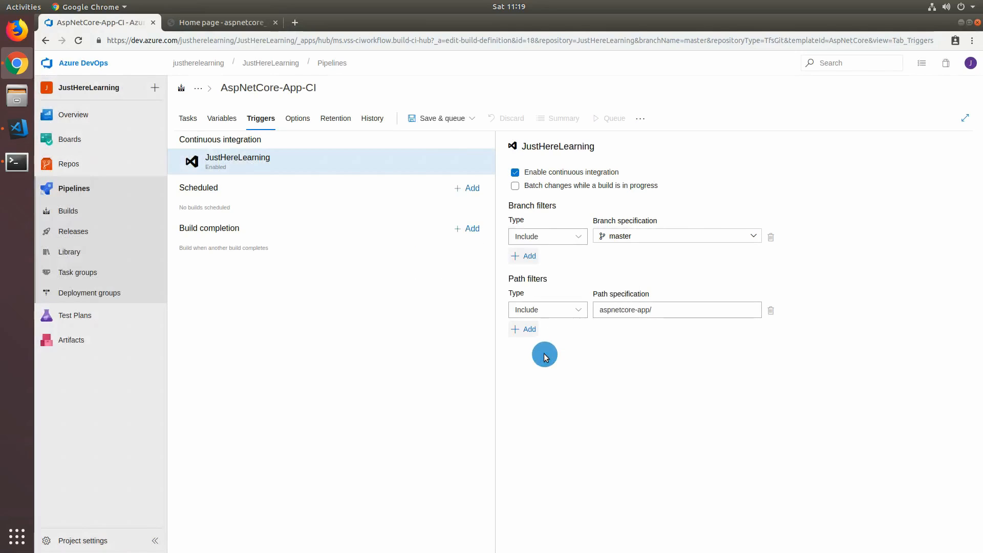
# - Open AspNetCore-App-CI from the folder view of the builds and queue a build of the master branch
pyautogui.click(100, 218)
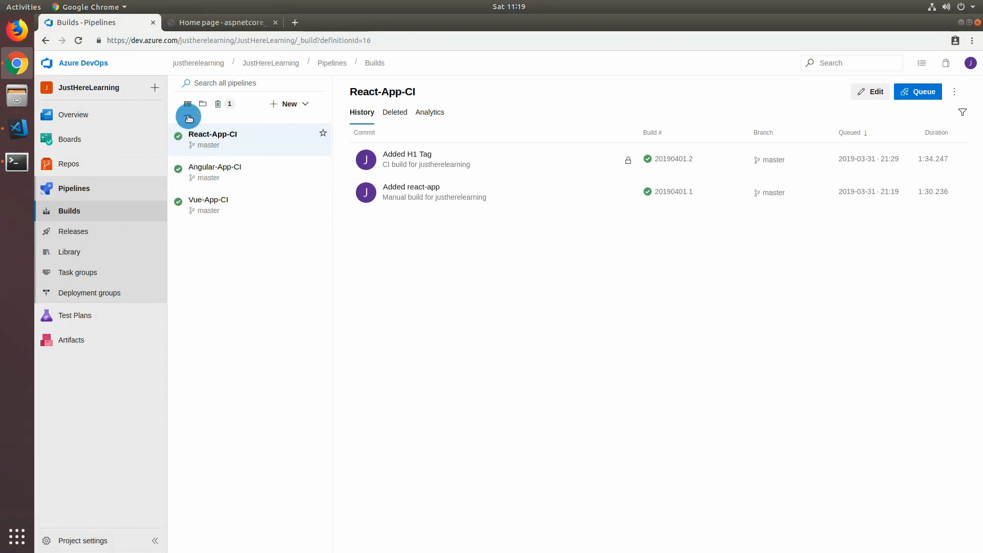
pyautogui.click(198, 106)
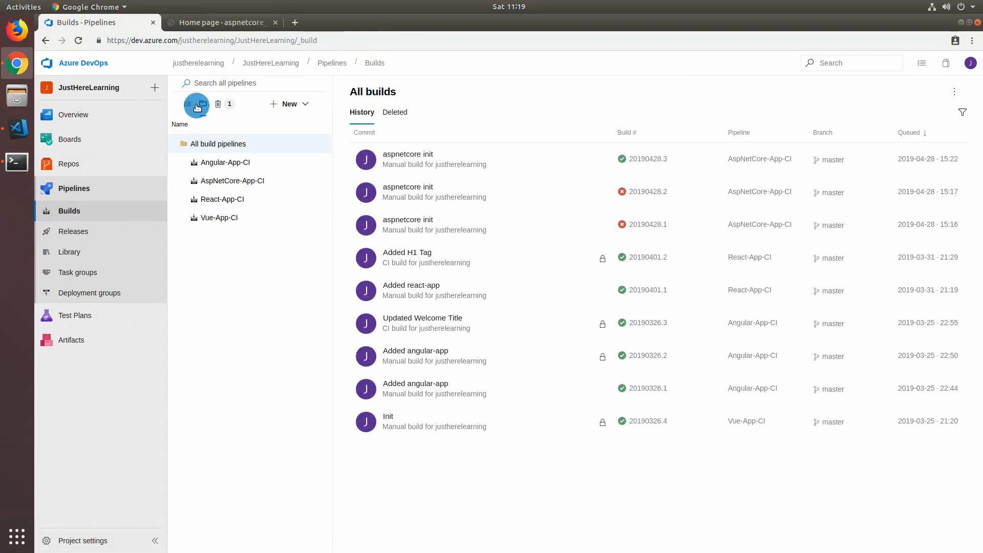
pyautogui.click(246, 181)
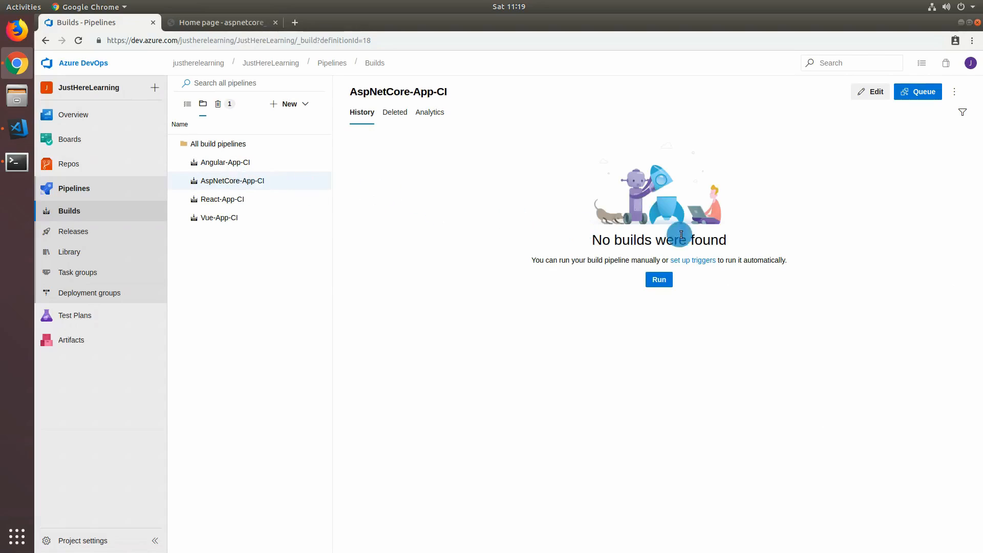
pyautogui.click(916, 95)
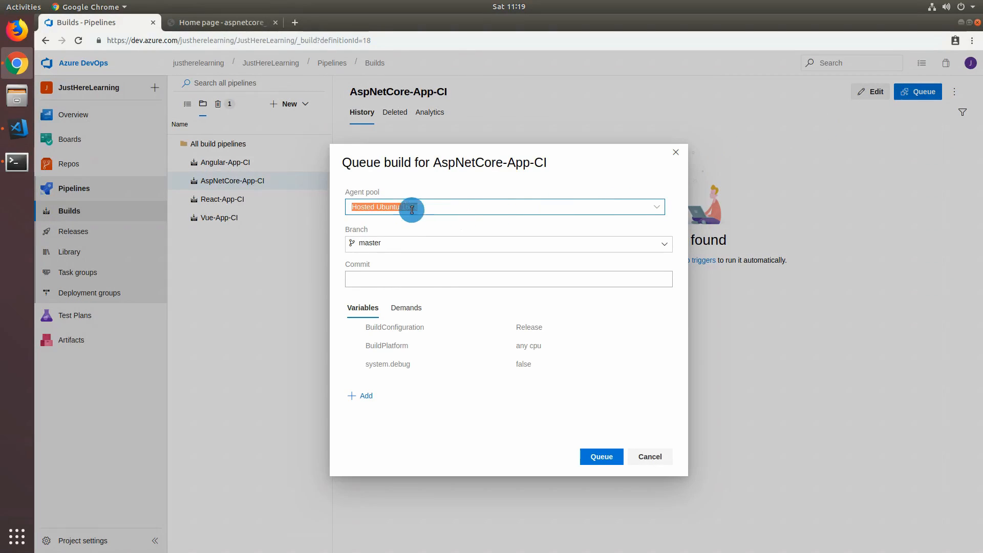
pyautogui.click(603, 462)
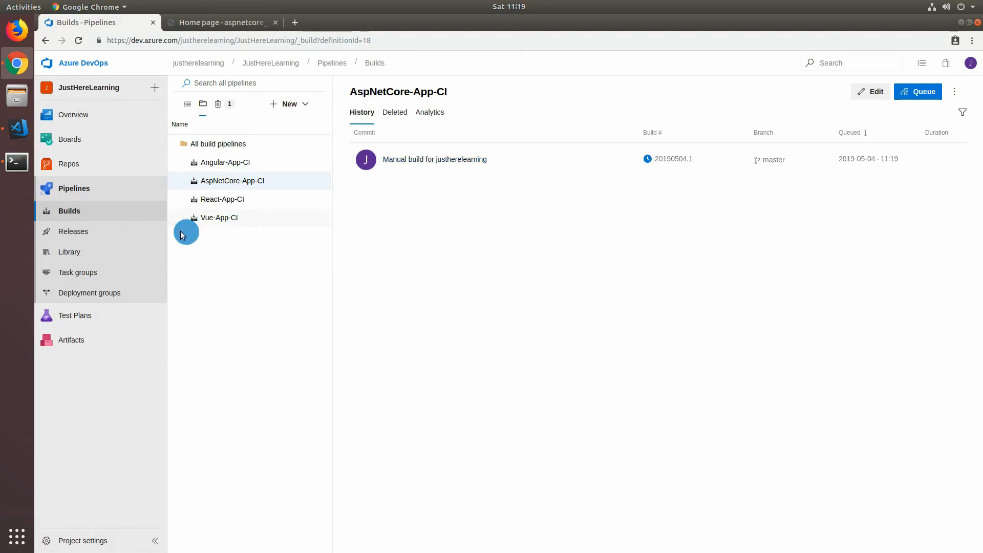
# - Create a new release pipeline using the Azure App Service deployment template for its stage
pyautogui.click(109, 232)
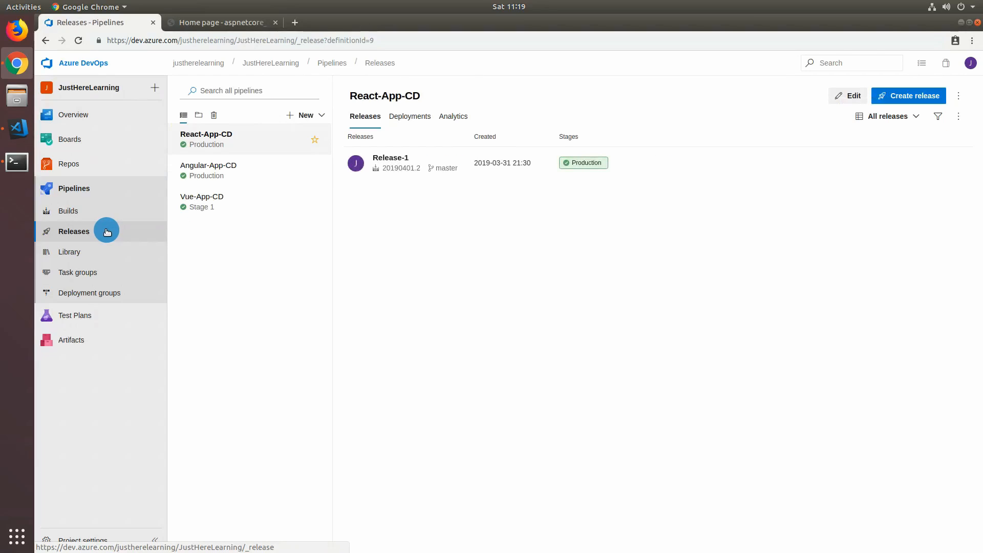
pyautogui.click(308, 117)
pyautogui.click(283, 133)
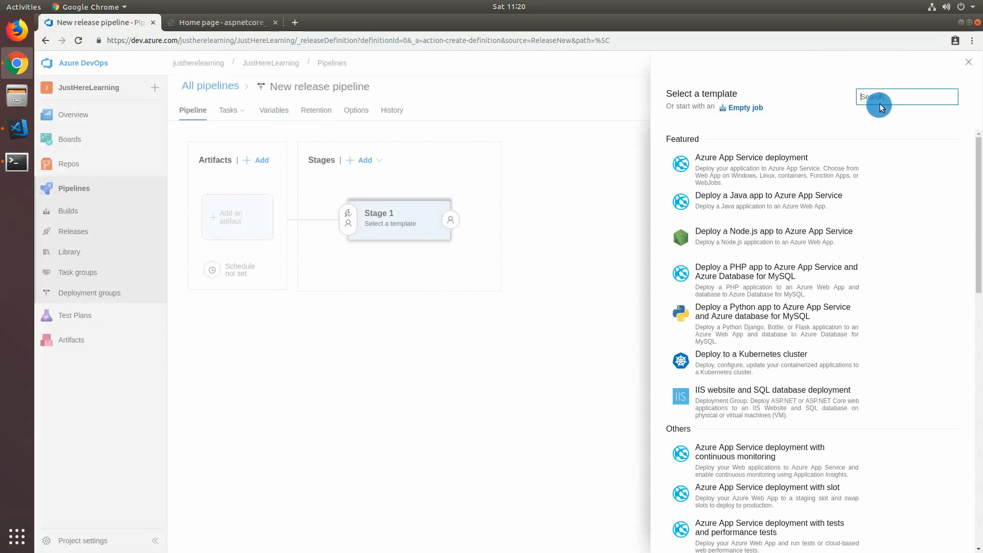
pyautogui.moveTo(724, 171)
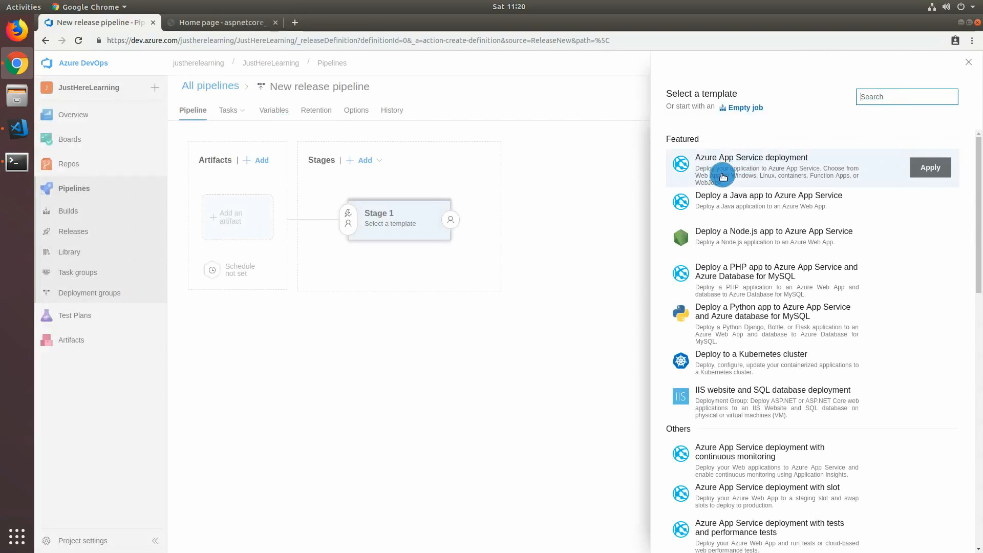
pyautogui.click(827, 173)
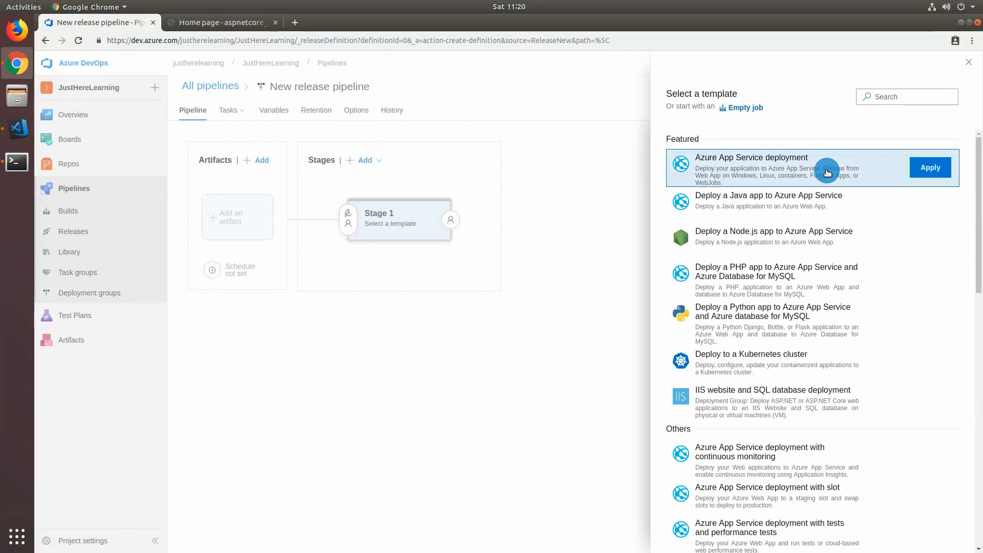
pyautogui.click(925, 169)
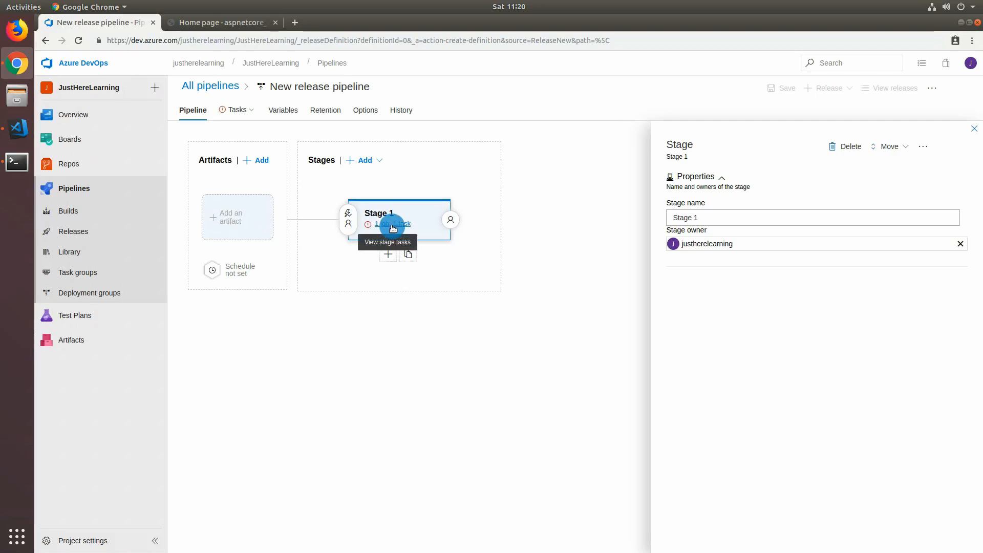
# - Set Stage 1's Azure subscription to the Pay-as-you-go service connection and its app type to Web App on Linux
pyautogui.click(231, 116)
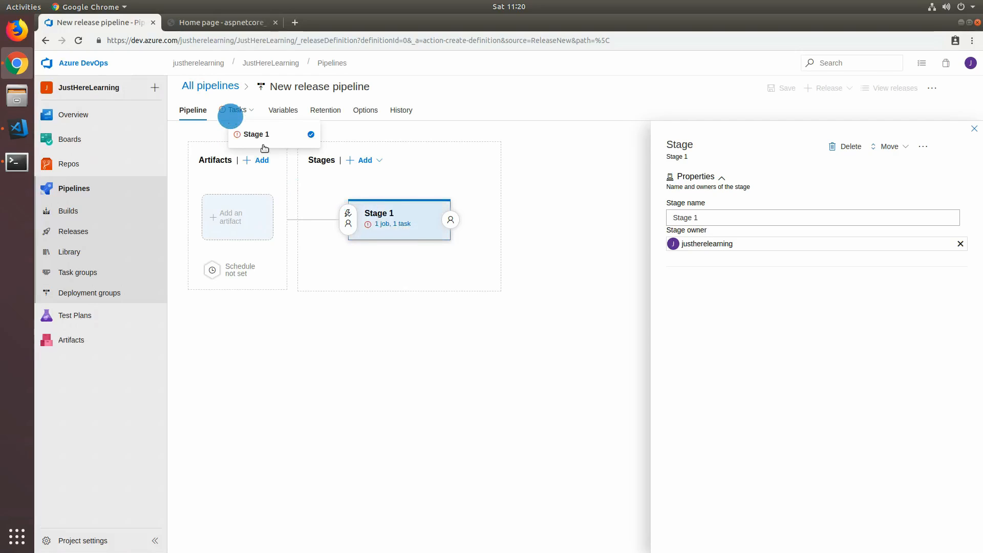
pyautogui.click(401, 226)
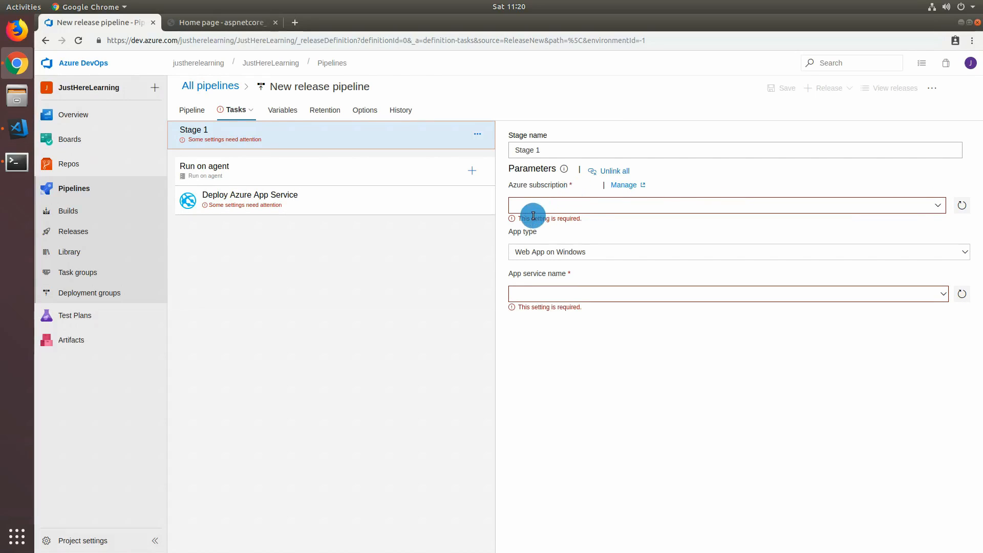
pyautogui.click(938, 207)
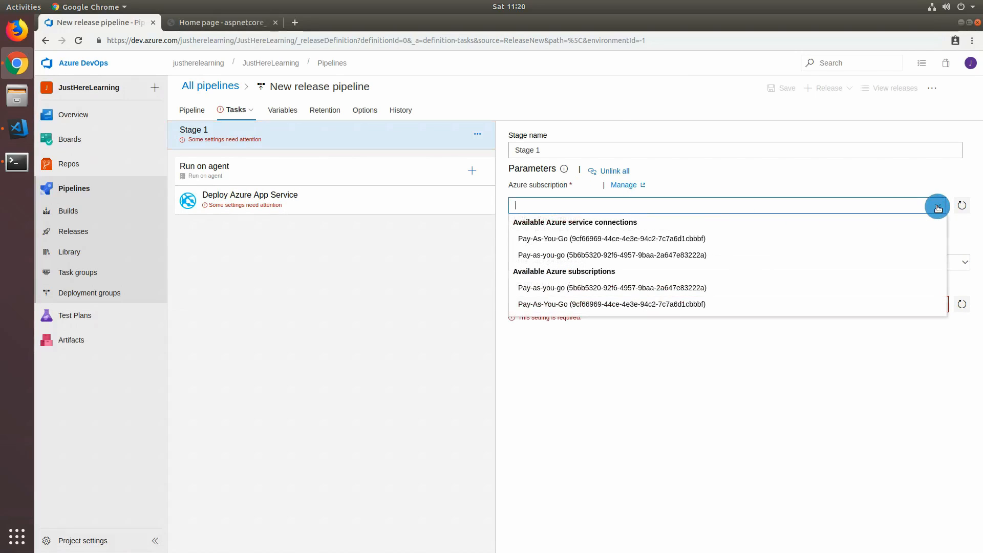
pyautogui.click(617, 253)
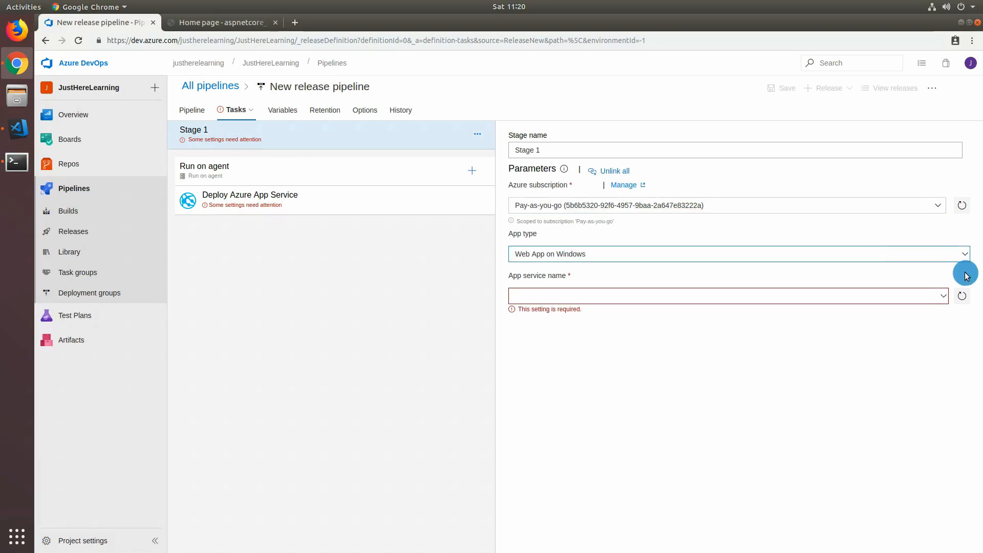
pyautogui.click(955, 254)
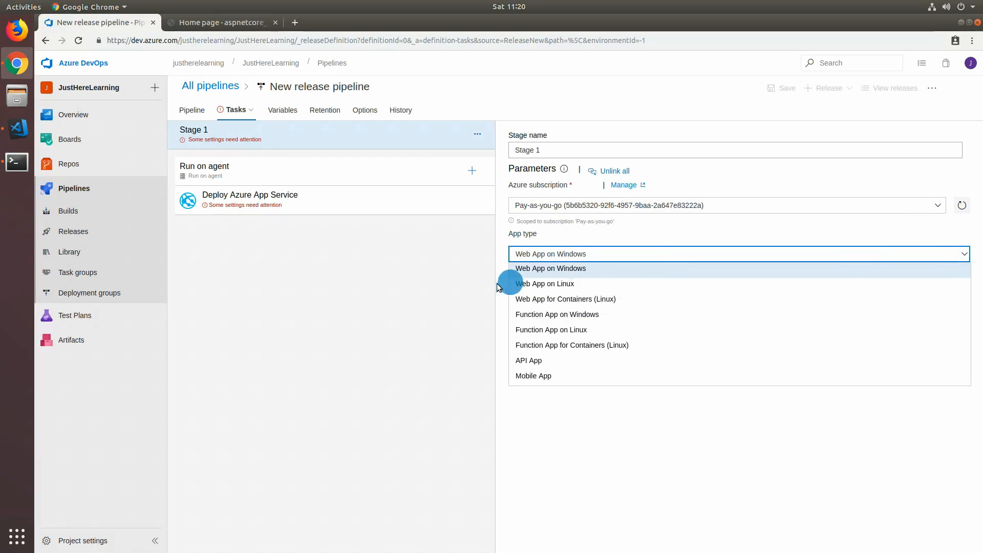
pyautogui.click(538, 283)
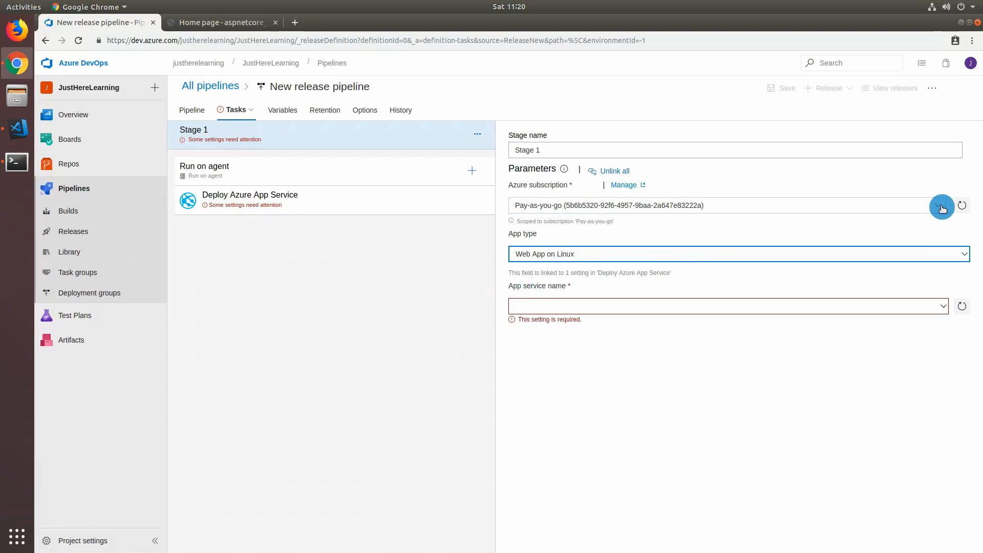
# - Refresh the available app services and choose JustHereLearningLinuxApp as the stage's app service name
pyautogui.click(960, 305)
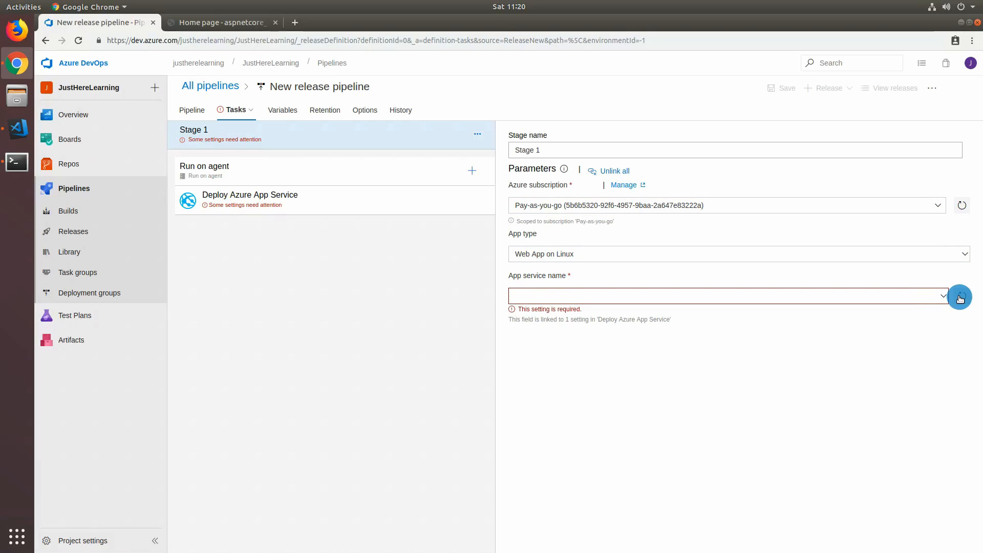
pyautogui.click(942, 295)
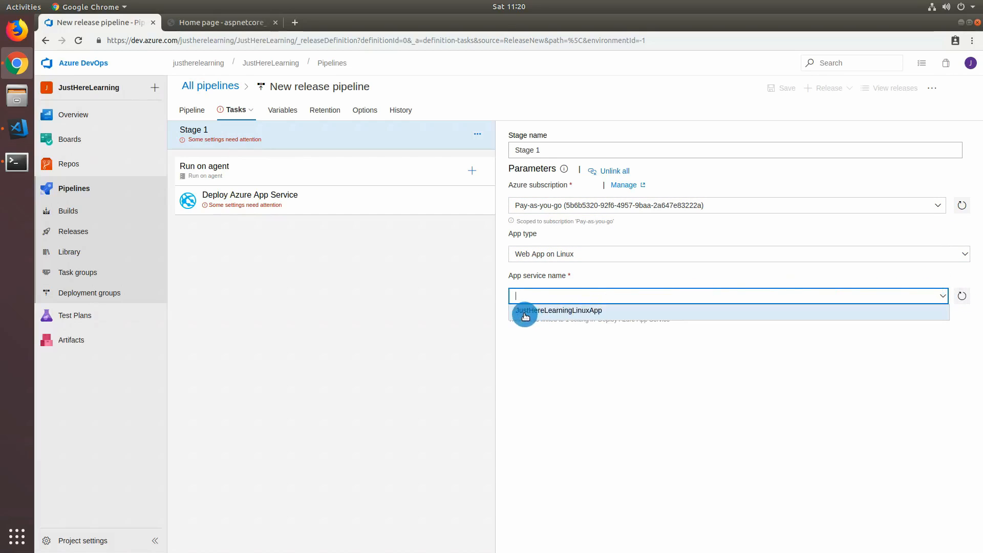
pyautogui.click(593, 316)
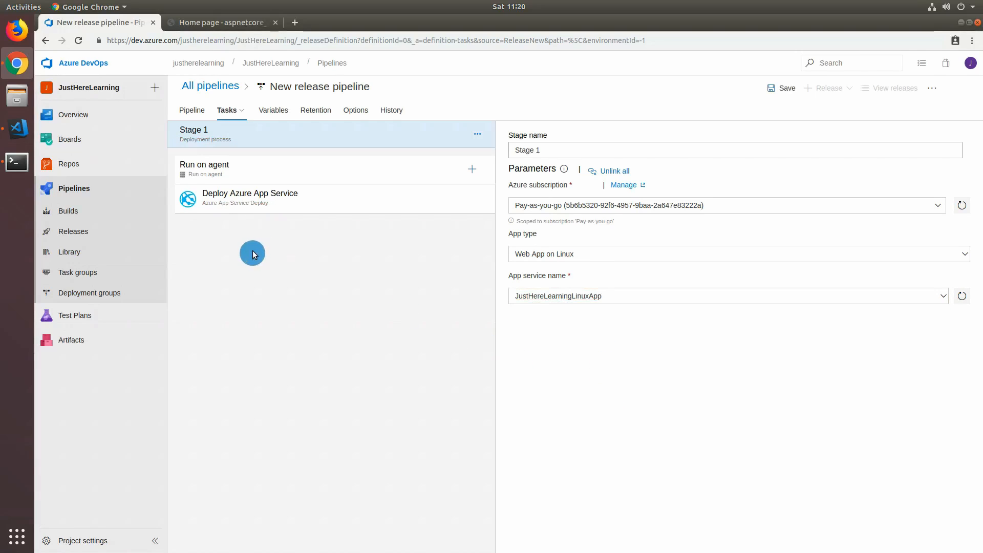
# - Set the startup command of the Deploy Azure App Service task to "dotnet /home/site/wwwroot/aspnetcore-app.dll"
pyautogui.click(324, 197)
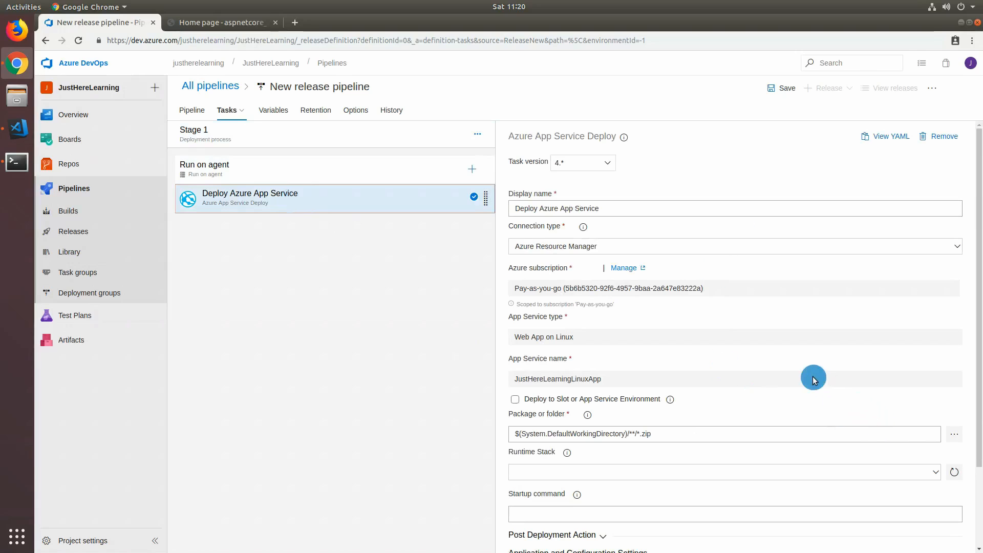
pyautogui.scroll(-4, 785, 361)
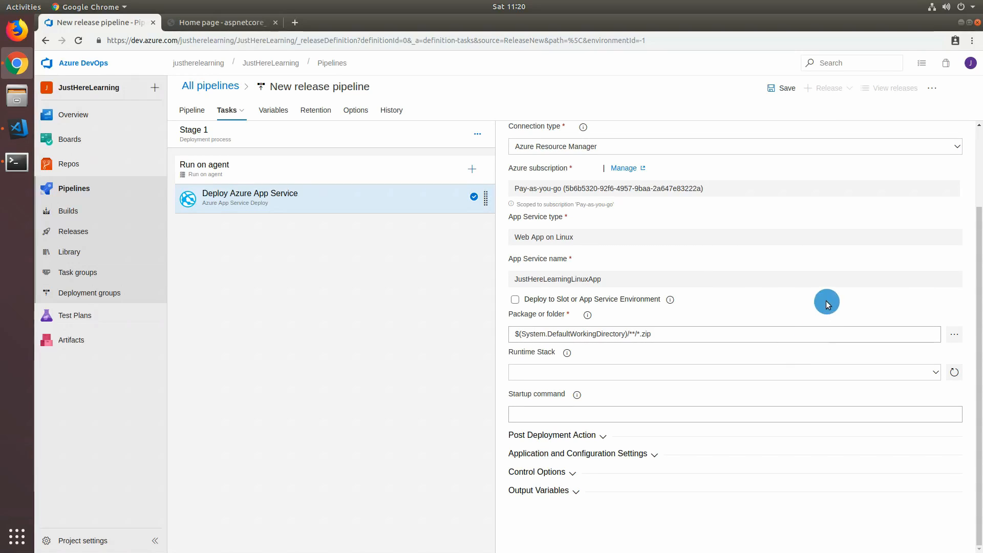
pyautogui.click(677, 414)
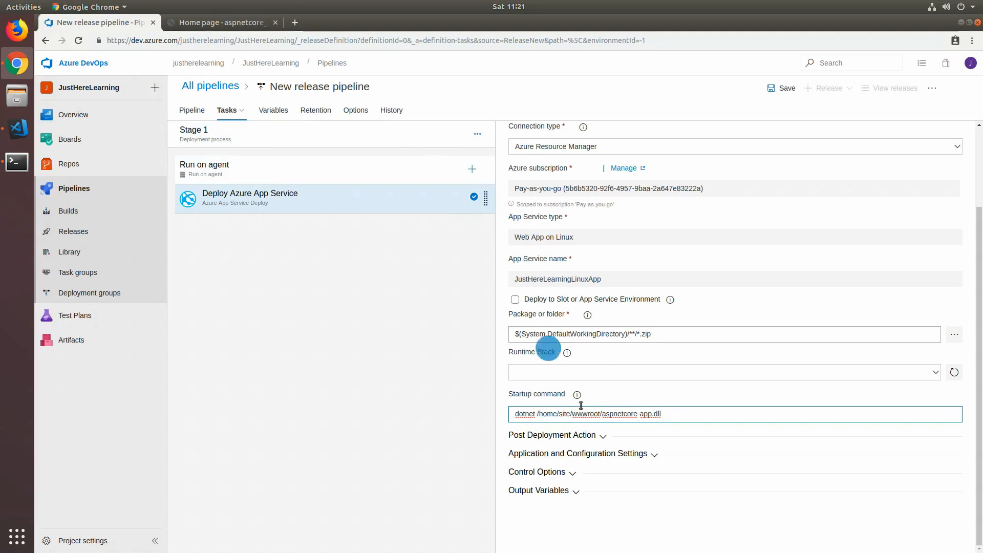
pyautogui.tripleClick(521, 418)
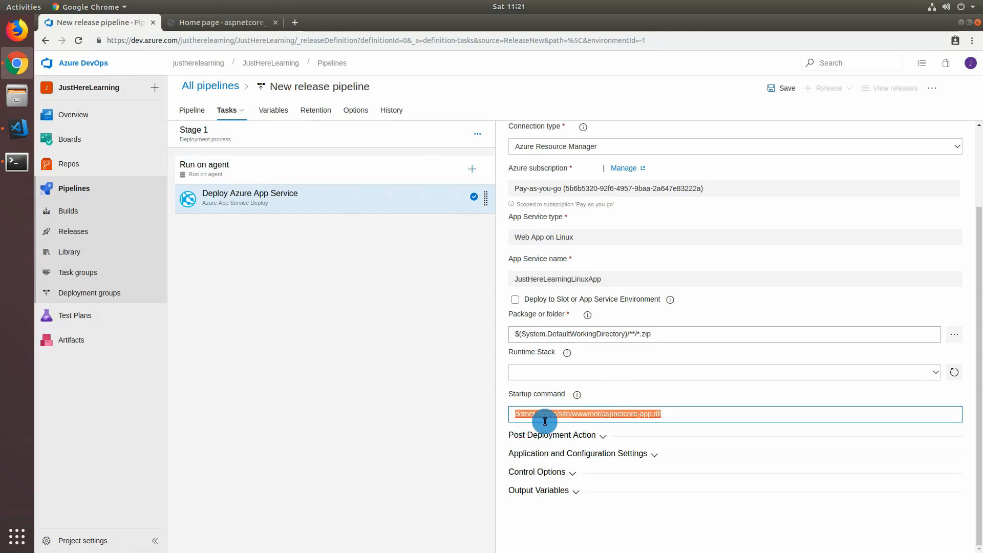
pyautogui.click(725, 416)
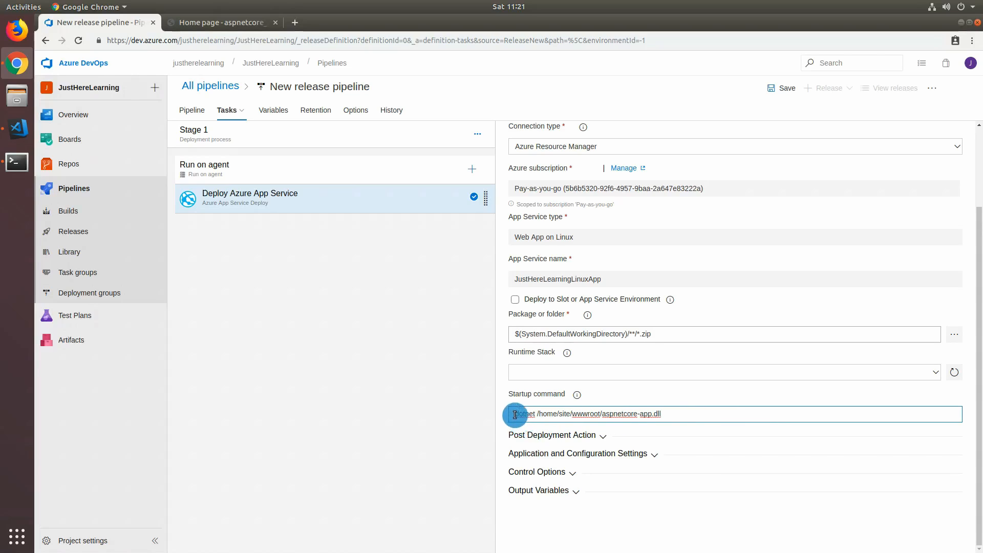
pyautogui.moveTo(681, 414); pyautogui.dragTo(457, 412)
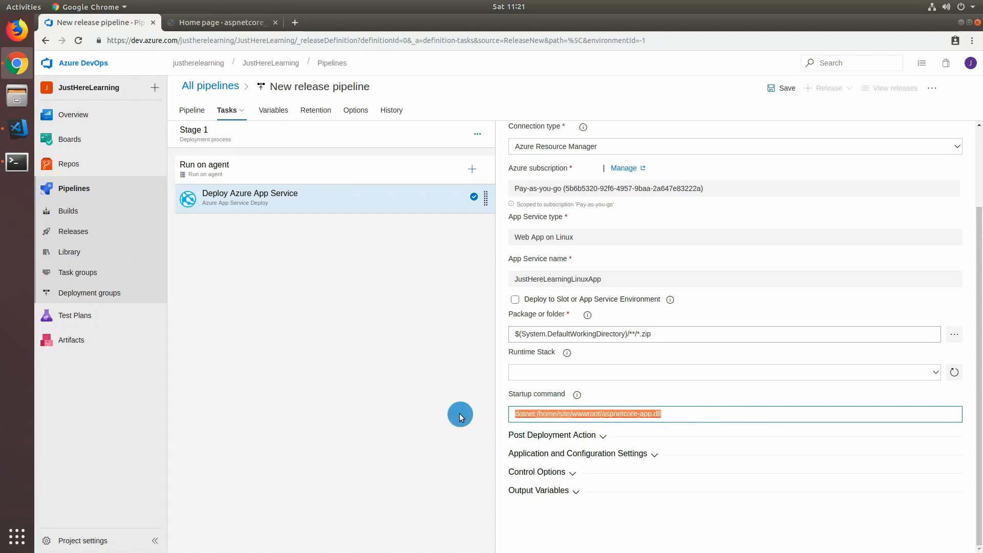
pyautogui.click(606, 415)
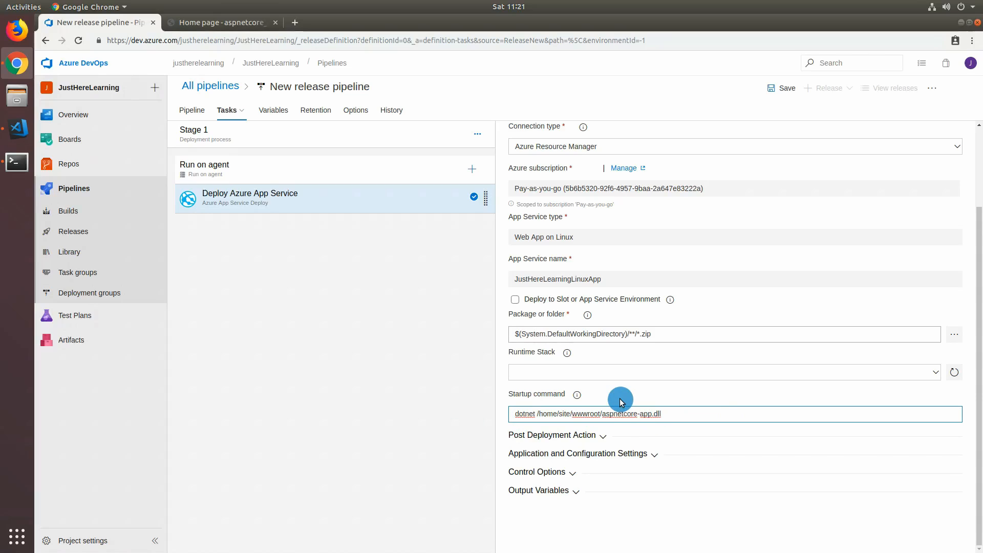
pyautogui.scroll(3, 738, 339)
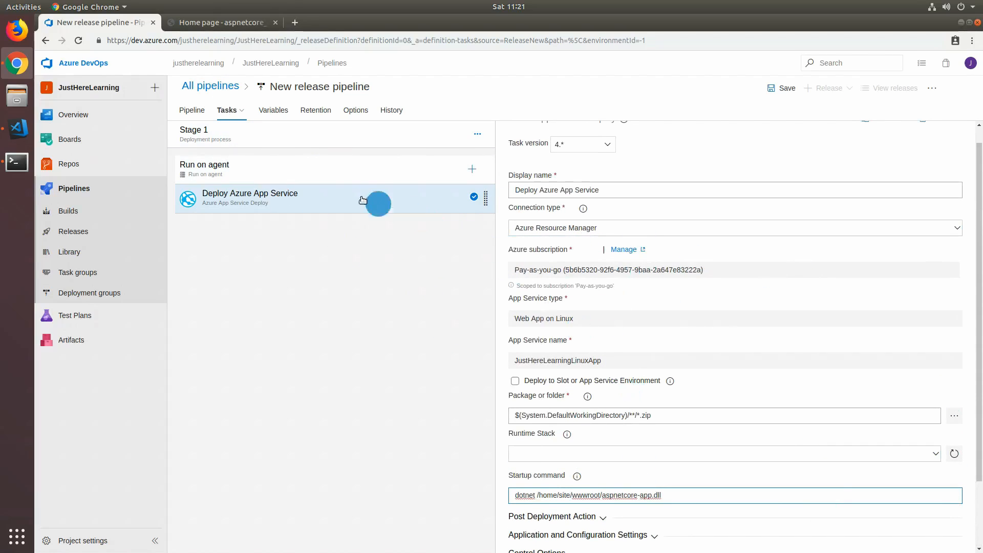
# - Add a Build artifact to the release pipeline with AspNetCore-App-CI as its source, using the Latest default version
pyautogui.click(191, 112)
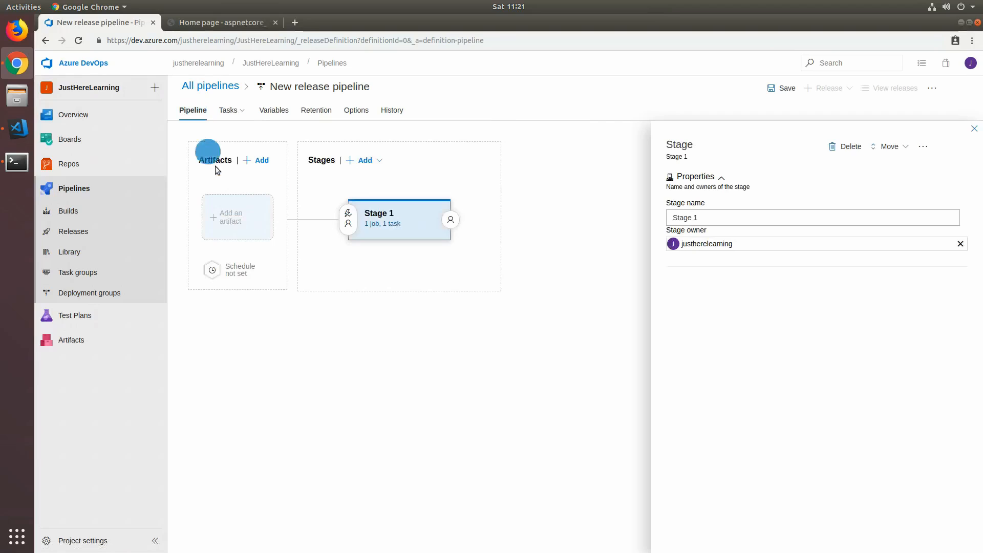
pyautogui.click(233, 216)
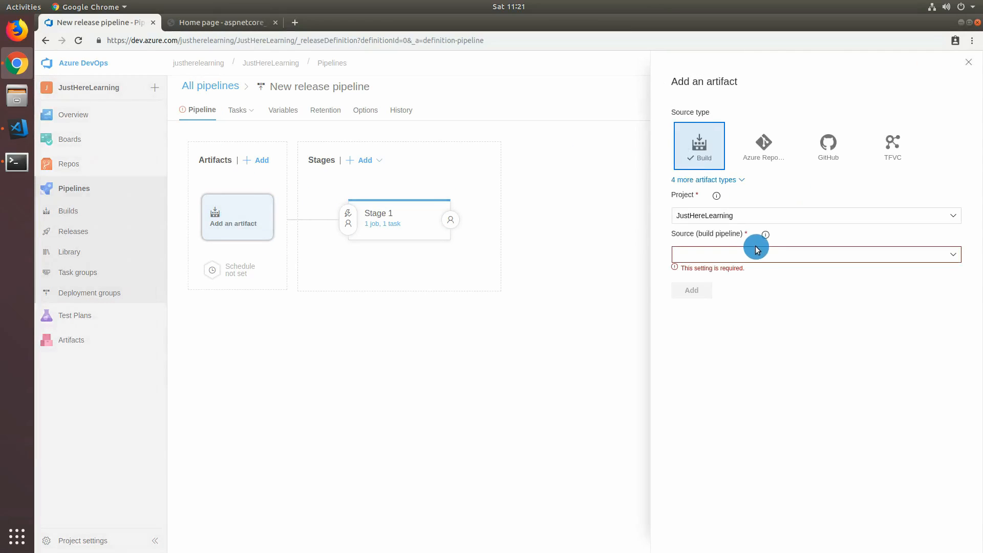
pyautogui.click(955, 254)
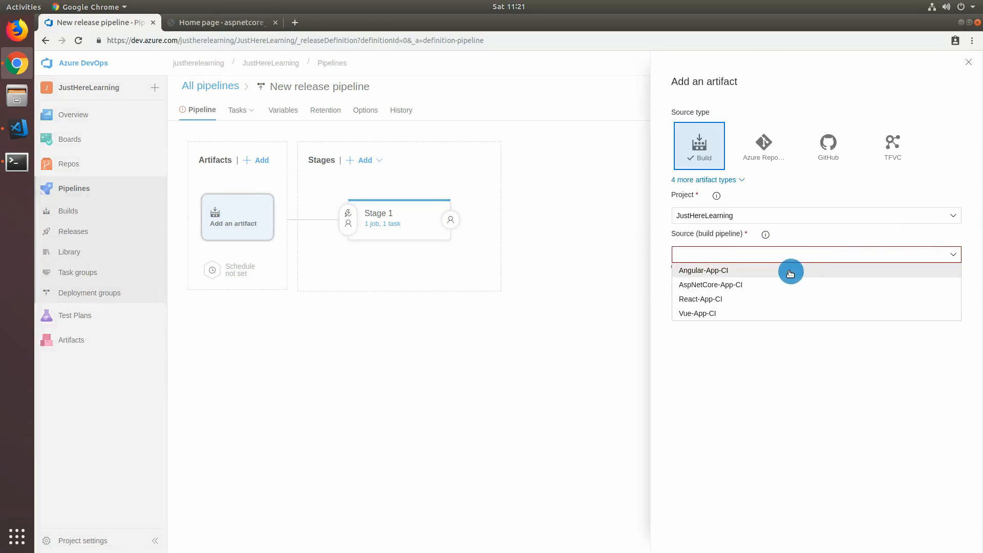
pyautogui.click(731, 285)
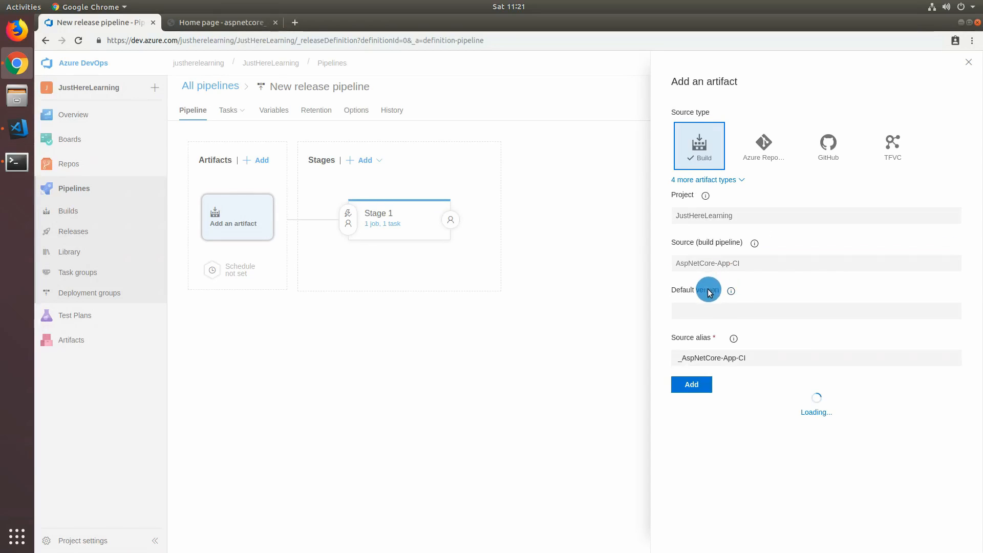
pyautogui.click(697, 394)
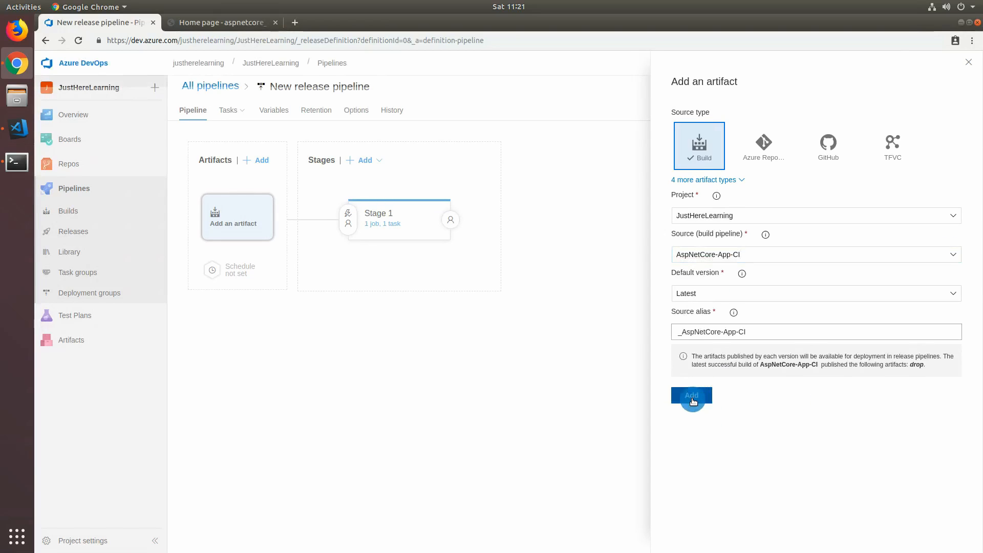
# - Rename the release pipeline as AspNetCore-App-CD
pyautogui.click(320, 87)
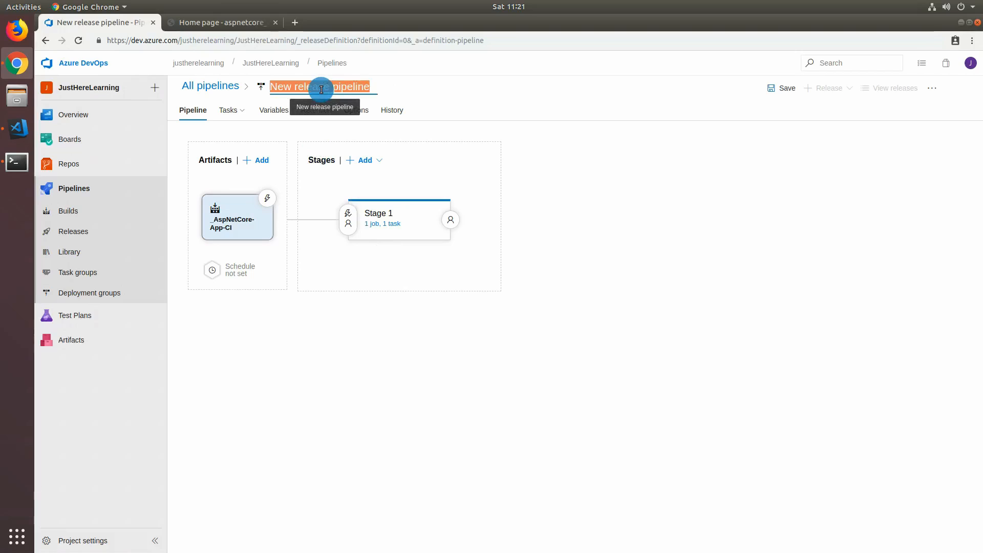
pyautogui.write('AspNetC')
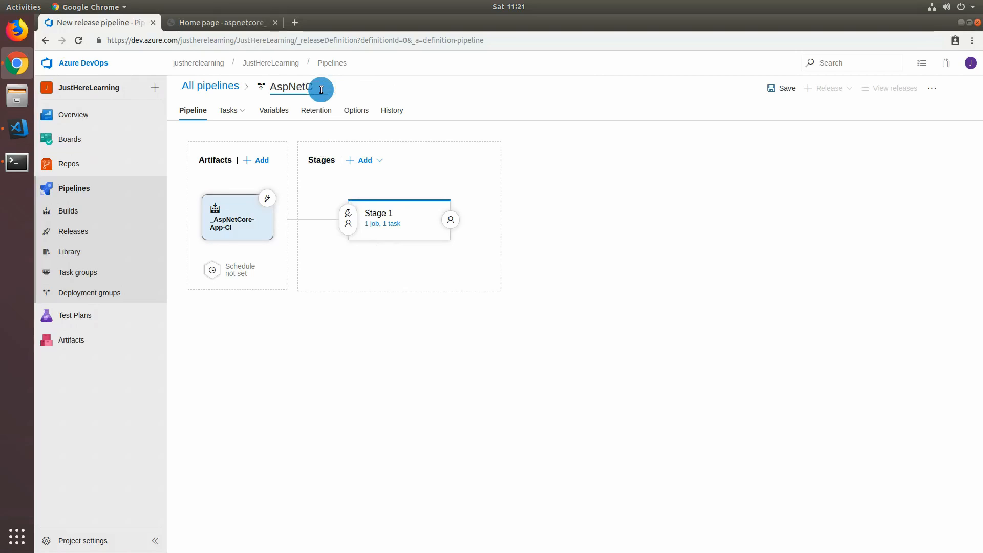
pyautogui.write('ore-App-CD')
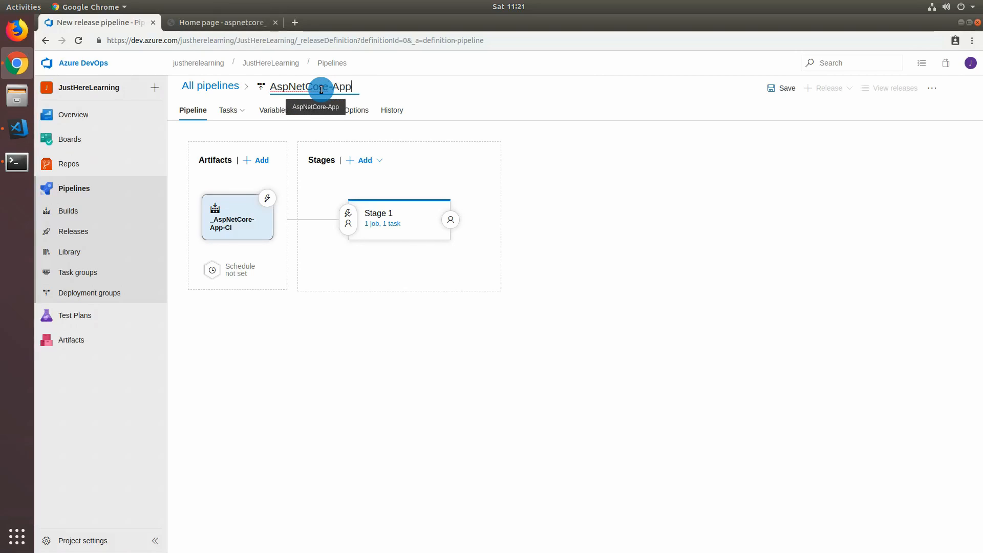
# - Enable the continuous deployment trigger on the _AspNetCore-App-CI artifact
pyautogui.click(267, 198)
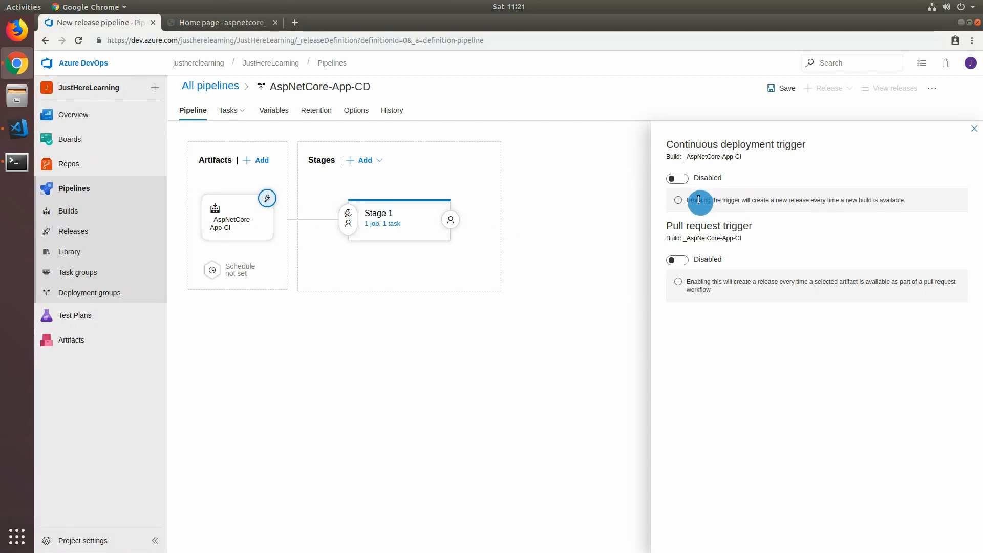
pyautogui.click(687, 181)
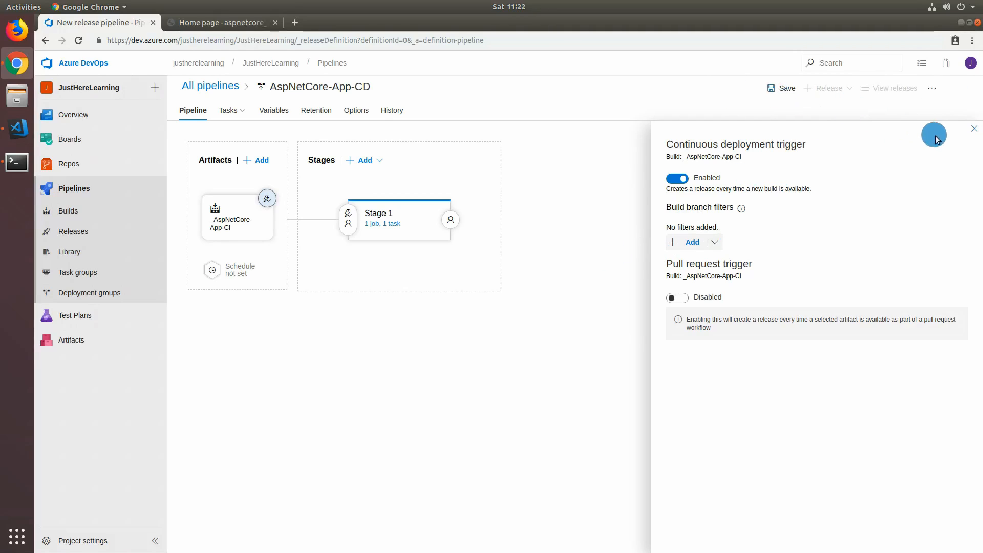
pyautogui.click(972, 132)
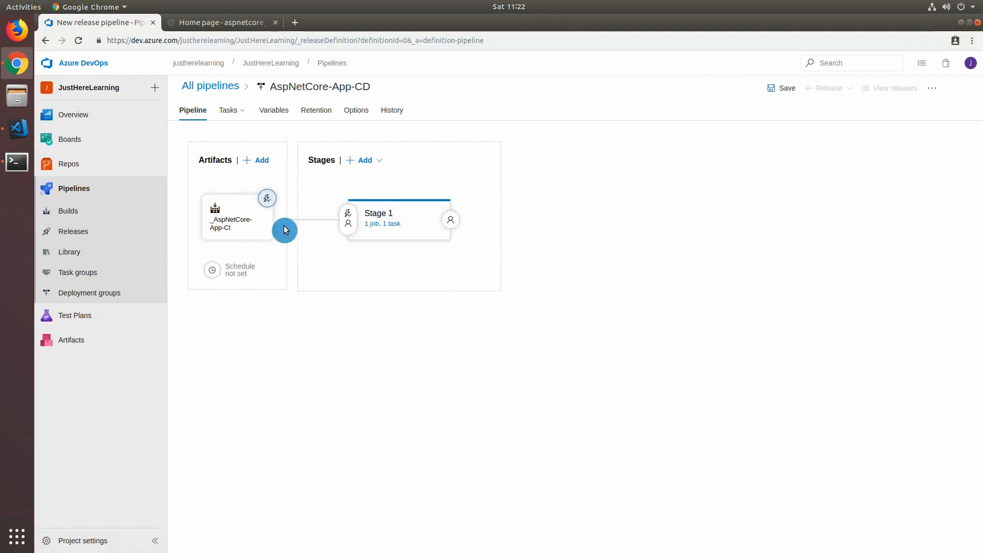
# - Review Stage 1's pre-deployment conditions and save the release pipeline in the root folder without a comment
pyautogui.click(350, 216)
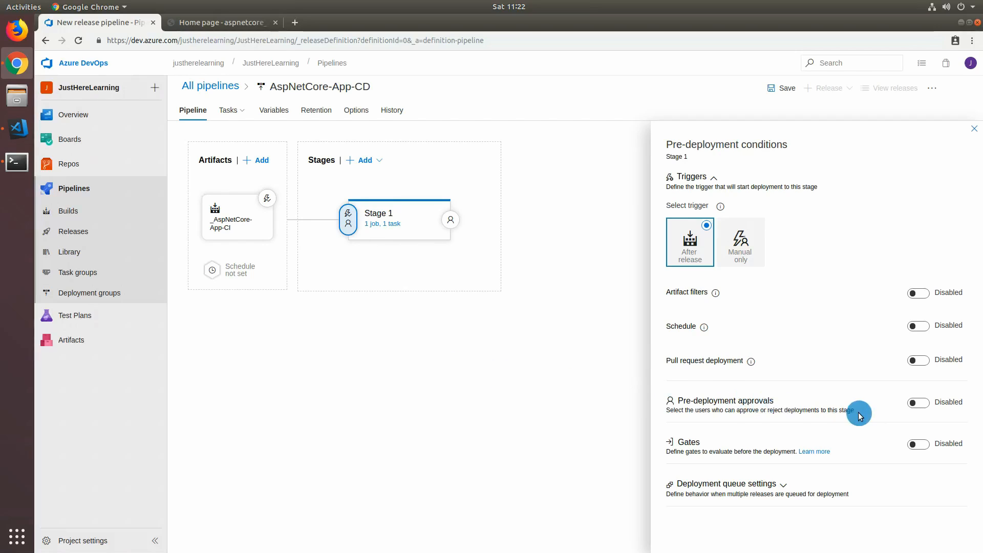
pyautogui.click(975, 128)
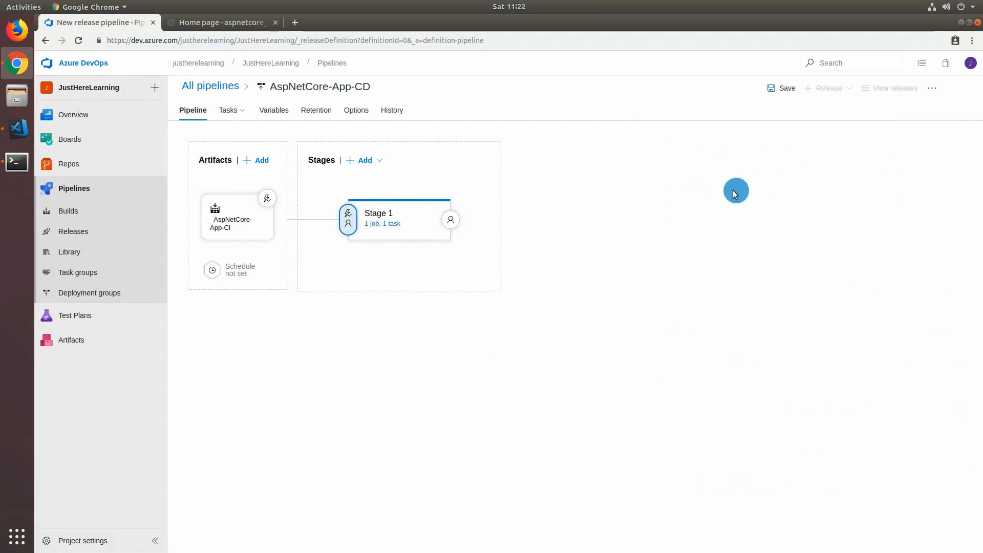
pyautogui.click(782, 92)
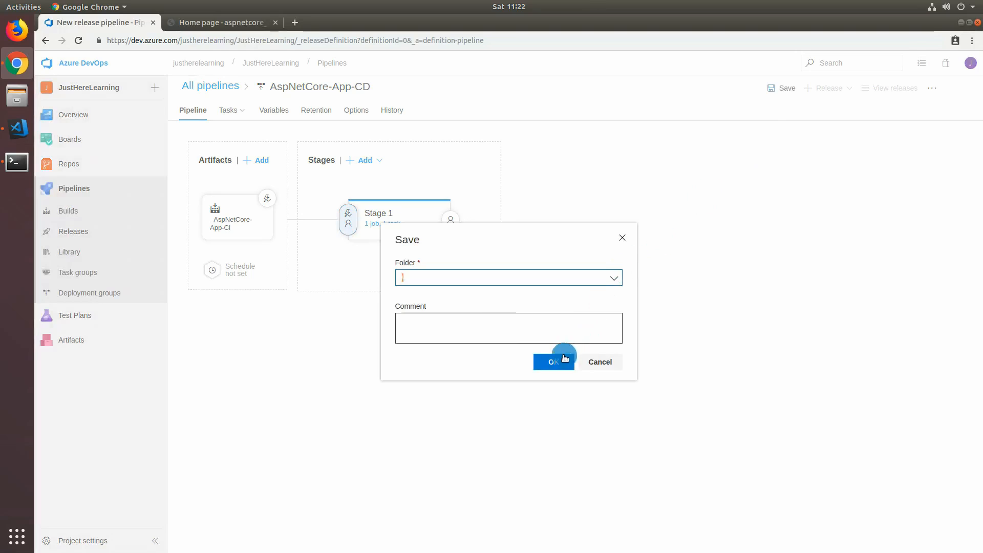
pyautogui.click(560, 358)
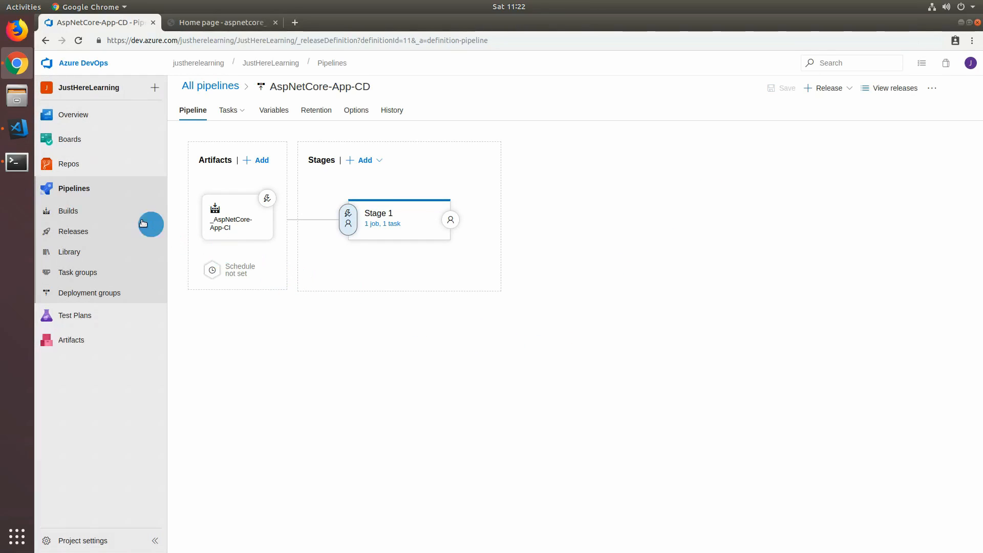
# - Examine the job steps of the AspNetCore-App-CI build "Added aspnetcore-app" and go to the list of release pipelines
pyautogui.click(114, 214)
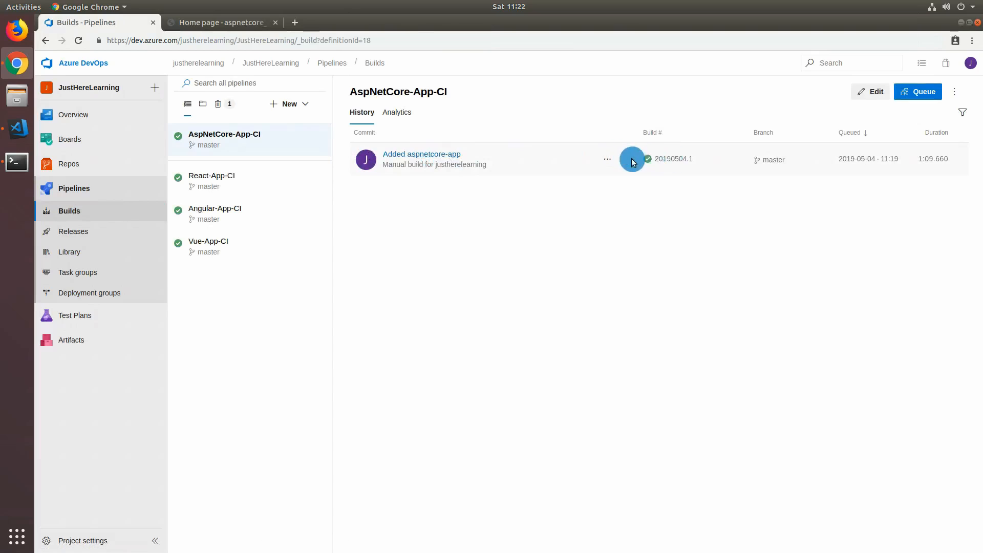
pyautogui.click(427, 153)
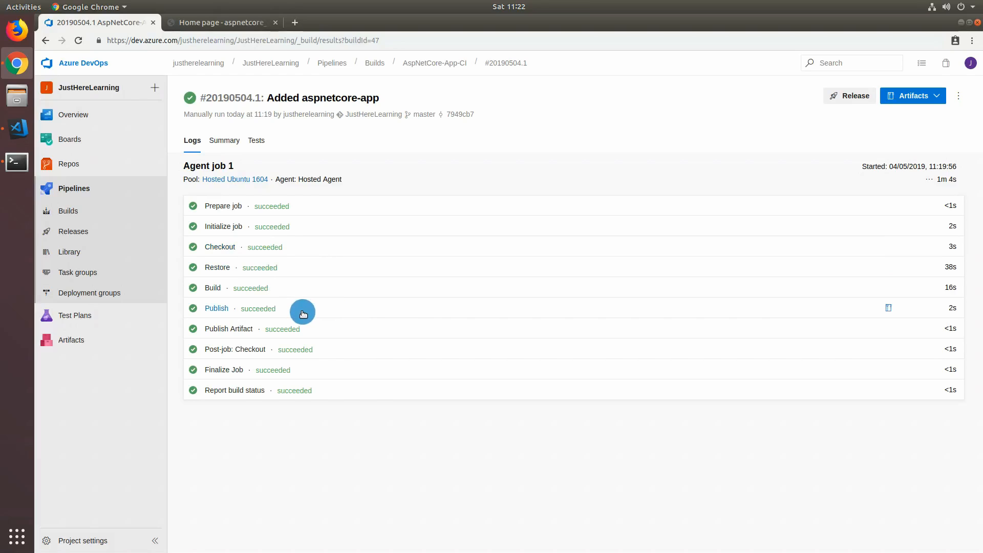
pyautogui.click(76, 232)
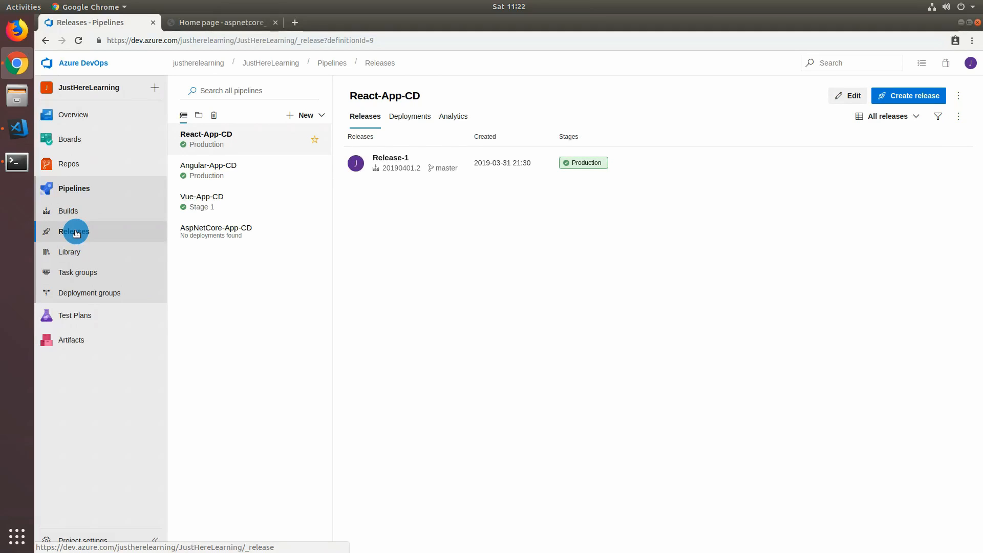
# - Create a release of AspNetCore-App-CD from artifact version 20190504.1, with Stage 1 changed from an automated to a manual trigger
pyautogui.click(222, 230)
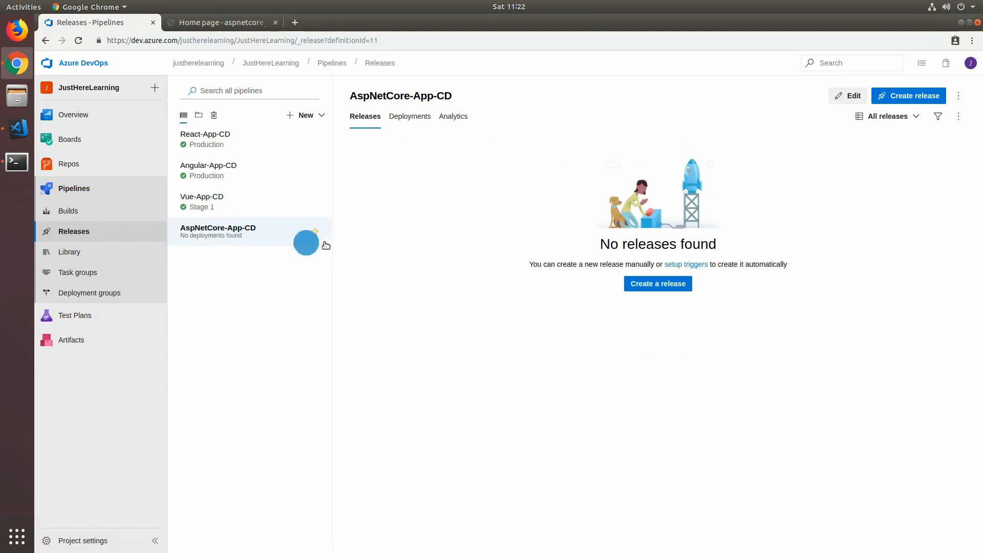
pyautogui.click(655, 284)
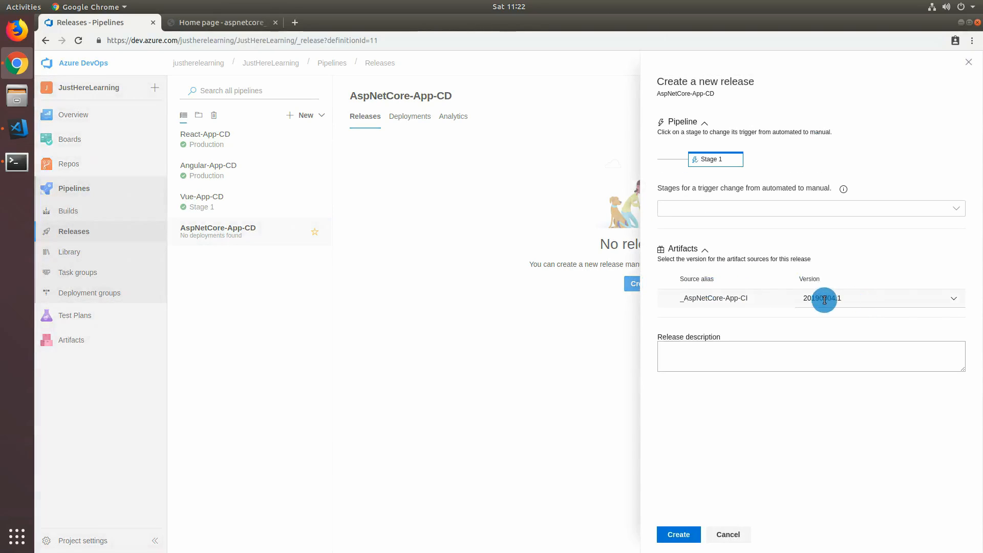
pyautogui.click(962, 208)
pyautogui.click(733, 227)
pyautogui.click(774, 470)
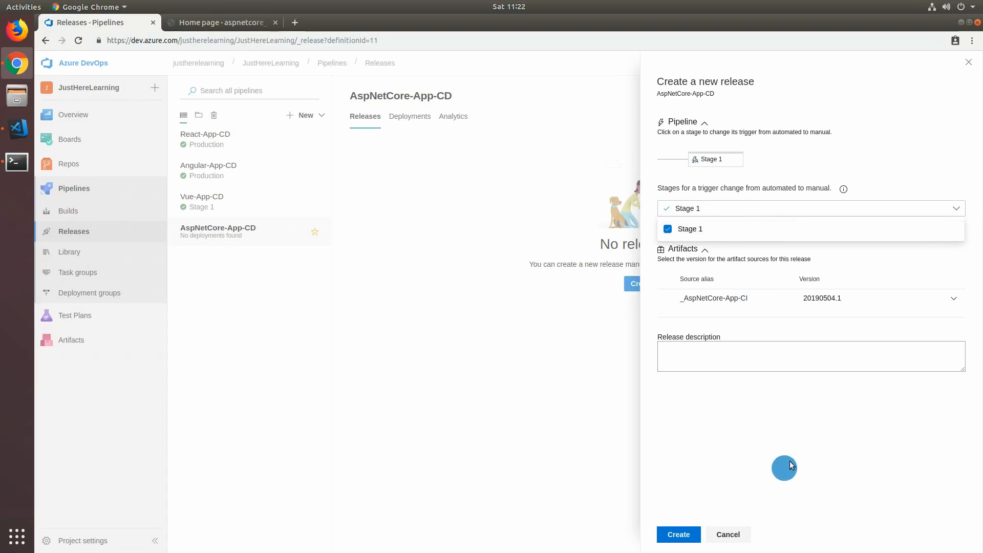
pyautogui.click(678, 535)
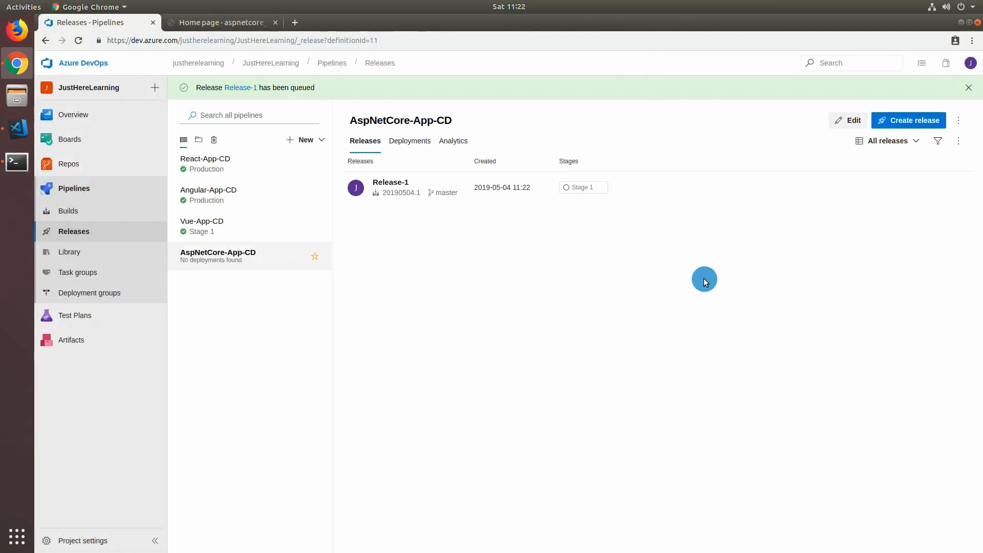
# - Open the queued Release-1 and deploy its Stage 1 manually
pyautogui.click(241, 89)
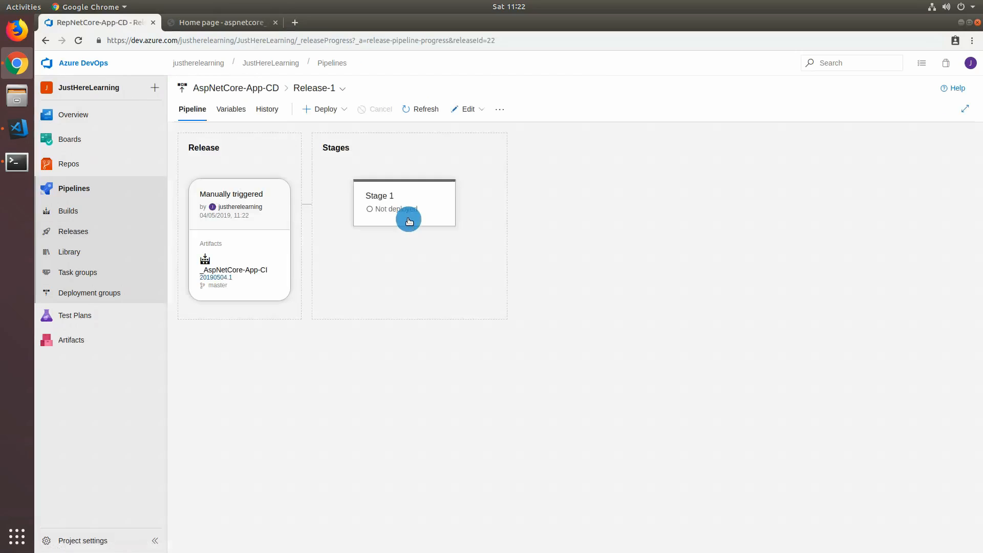
pyautogui.moveTo(405, 220)
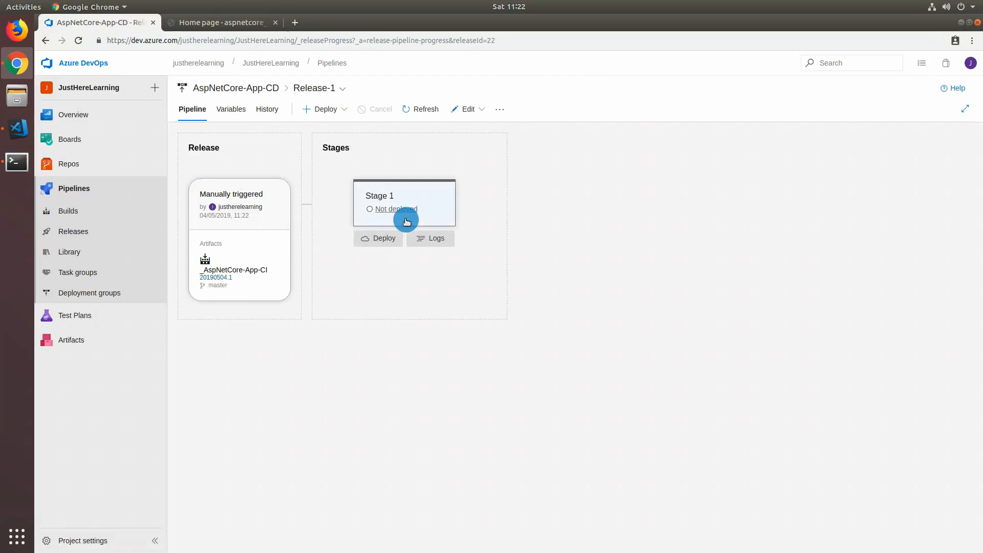
pyautogui.click(382, 241)
pyautogui.click(578, 360)
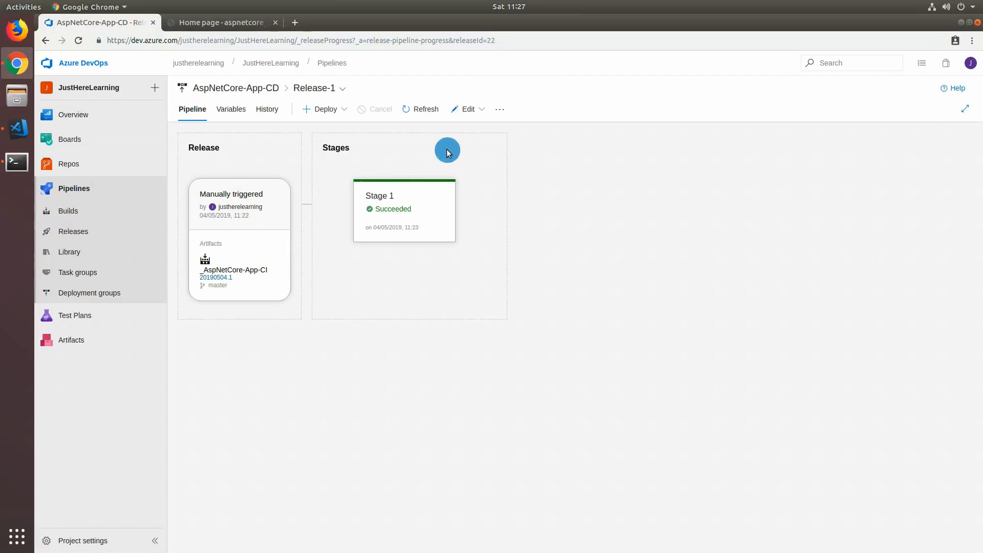
# - Switch to the Azure portal at portal.azure.com in a new browser tab and open the JustHereLearningLinuxApp app service
pyautogui.click(295, 24)
pyautogui.write('port')
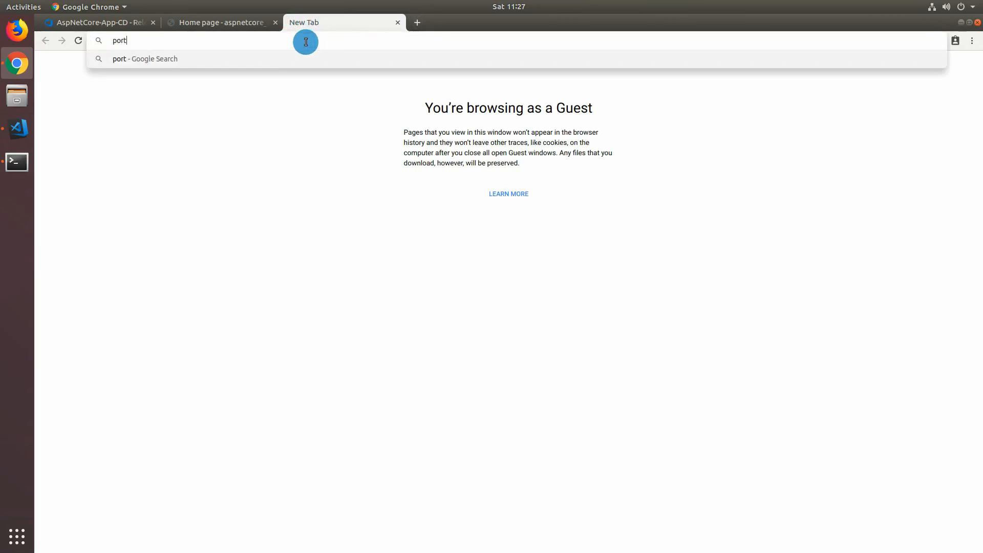
pyautogui.write('al.azure.c')
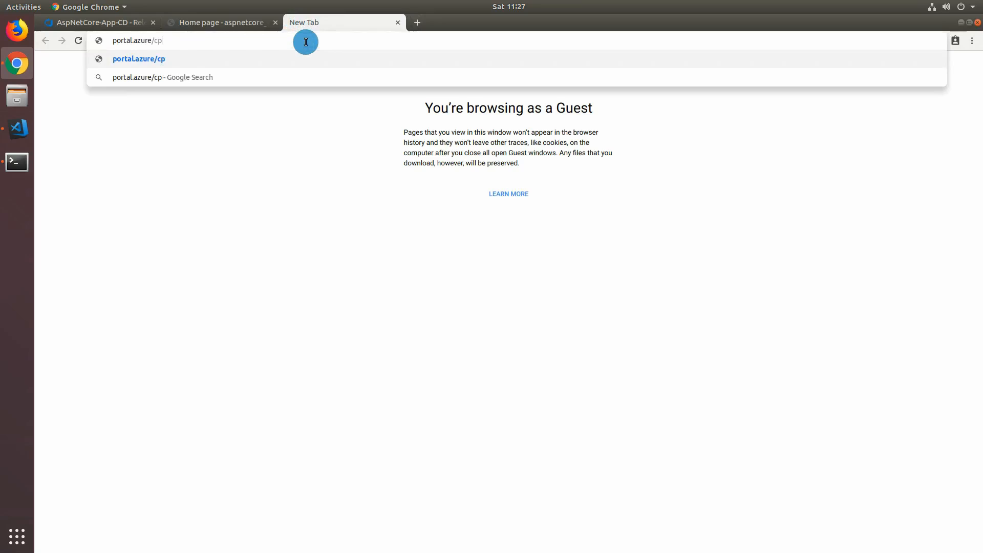
pyautogui.write('om')
pyautogui.press('Return')
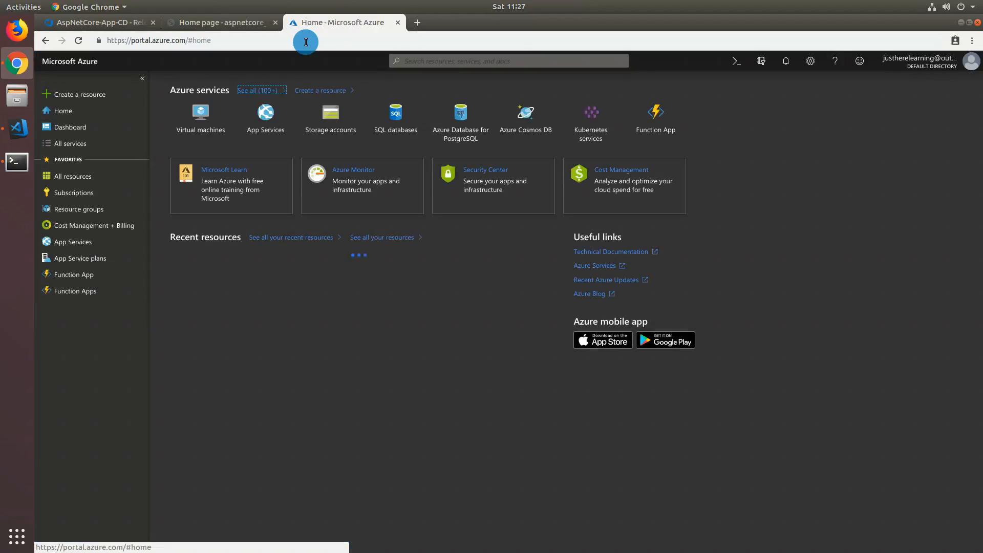
pyautogui.click(76, 245)
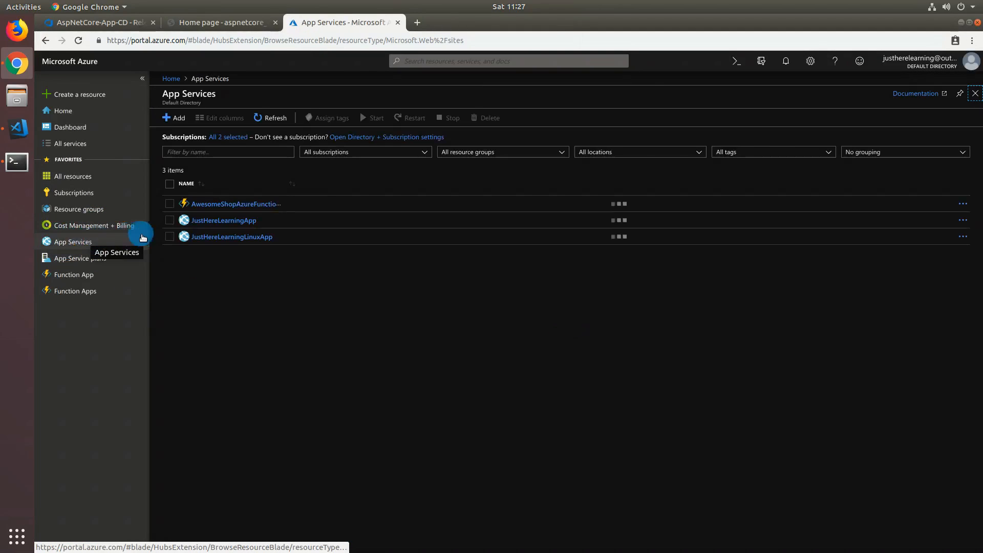
pyautogui.click(248, 239)
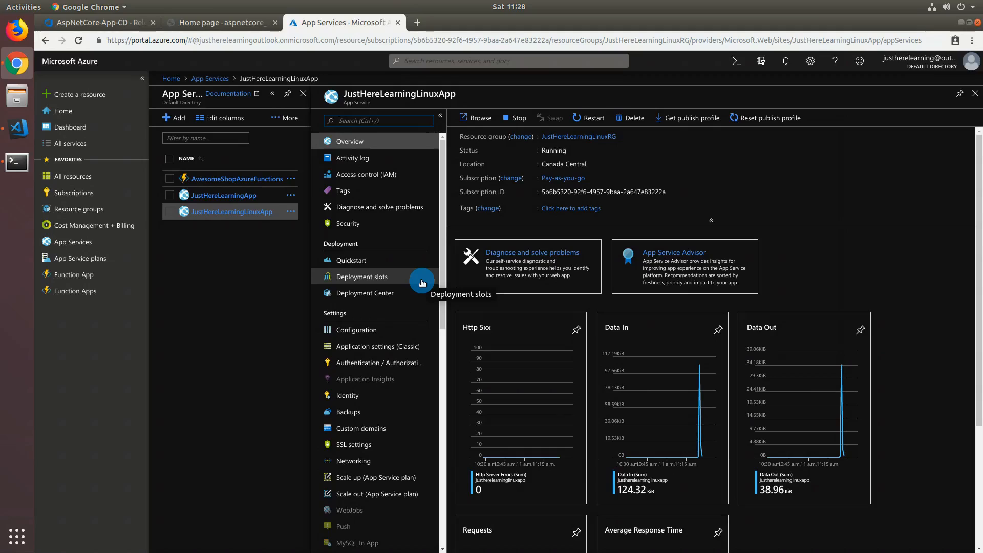
pyautogui.scroll(-1, 423, 287)
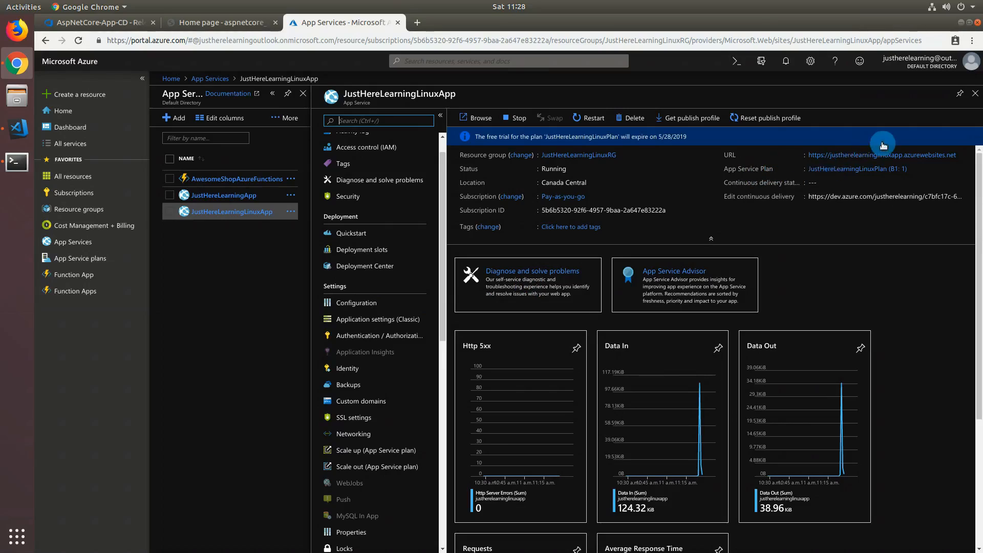
# - Browse the deployed site from JustHereLearningLinuxApp's URL, compare it with the other open aspnetcore_app home page, and close the deployed page
pyautogui.click(945, 155)
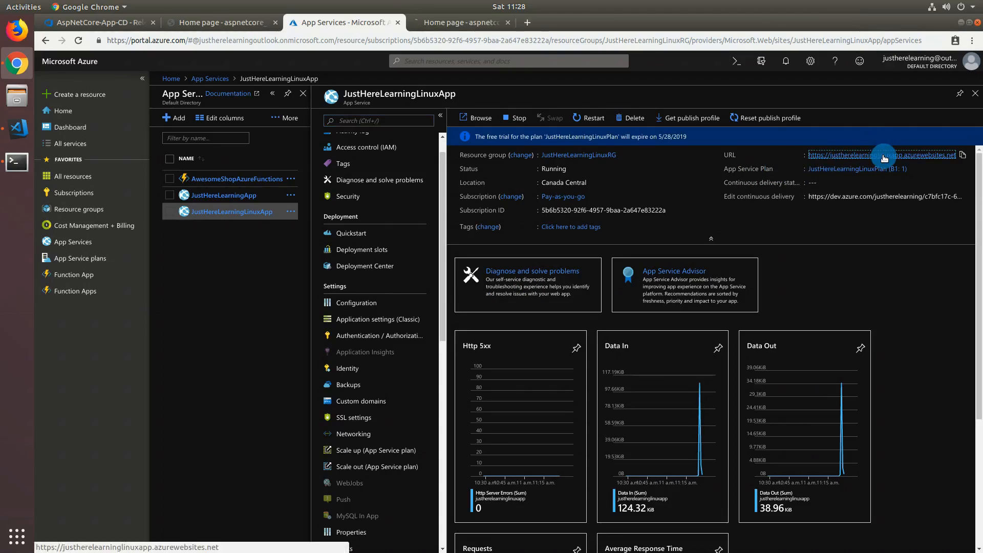
pyautogui.click(481, 23)
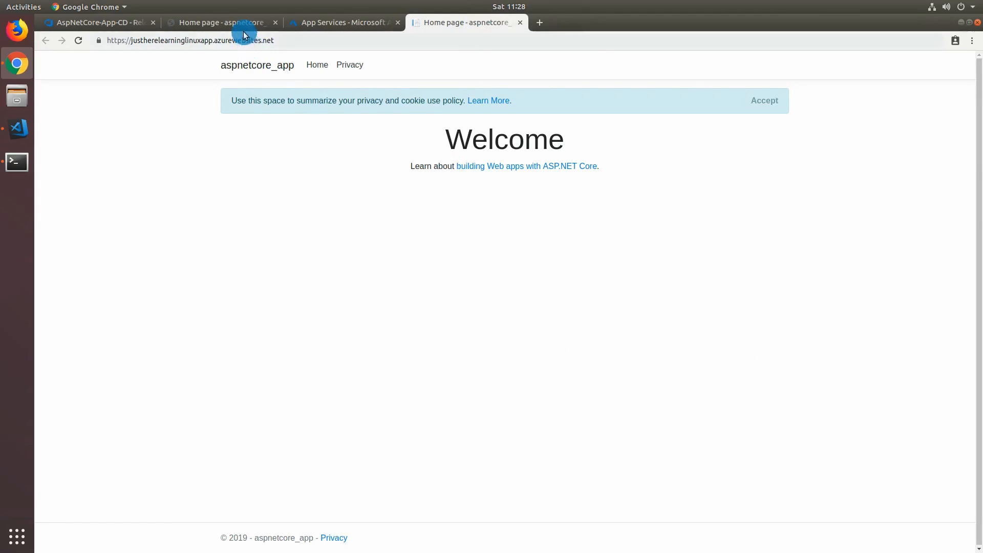
pyautogui.click(244, 22)
pyautogui.click(468, 23)
pyautogui.click(349, 26)
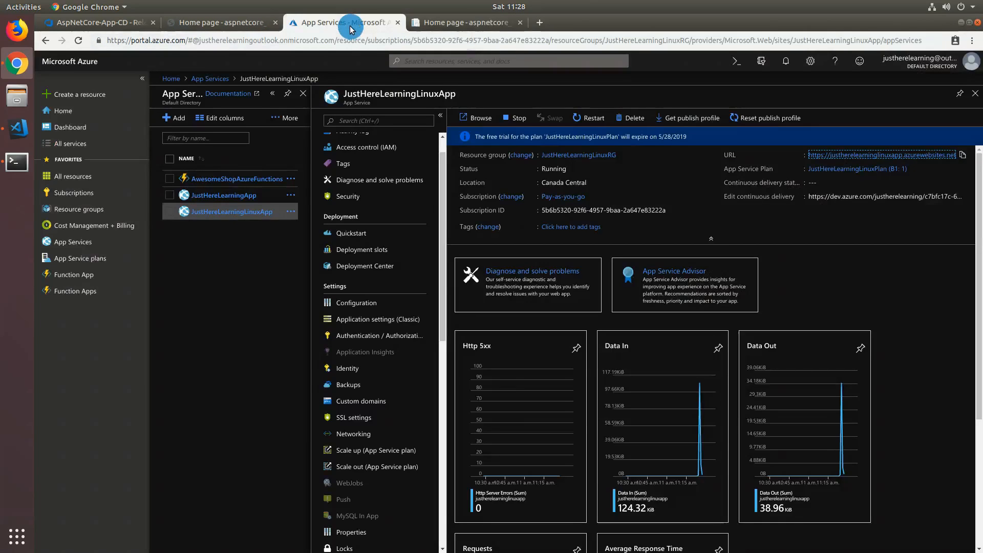
pyautogui.middleClick(421, 25)
# - Return to Azure DevOps and review the startup command in the Deploy Azure App Service task of AspNetCore-App-CD's Stage 1
pyautogui.click(97, 23)
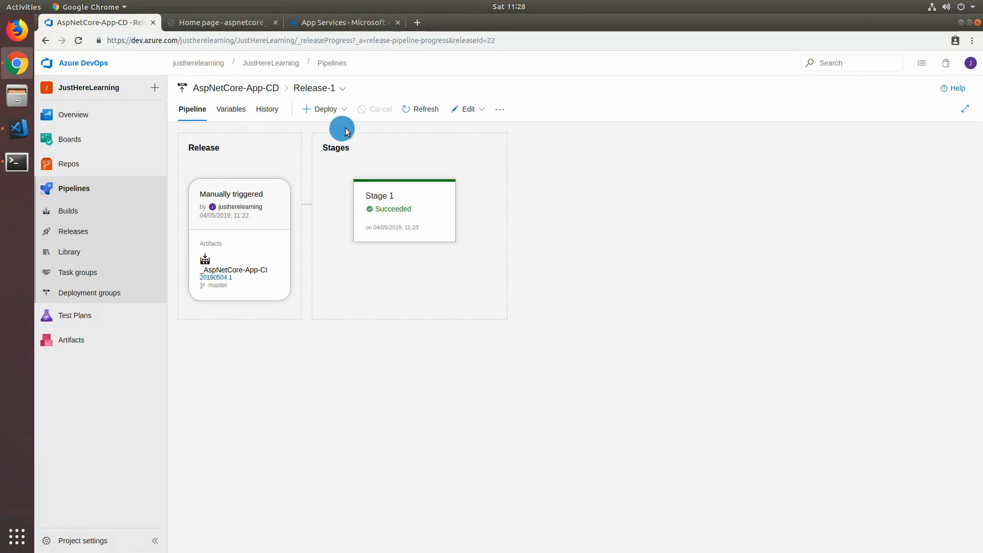
pyautogui.click(461, 111)
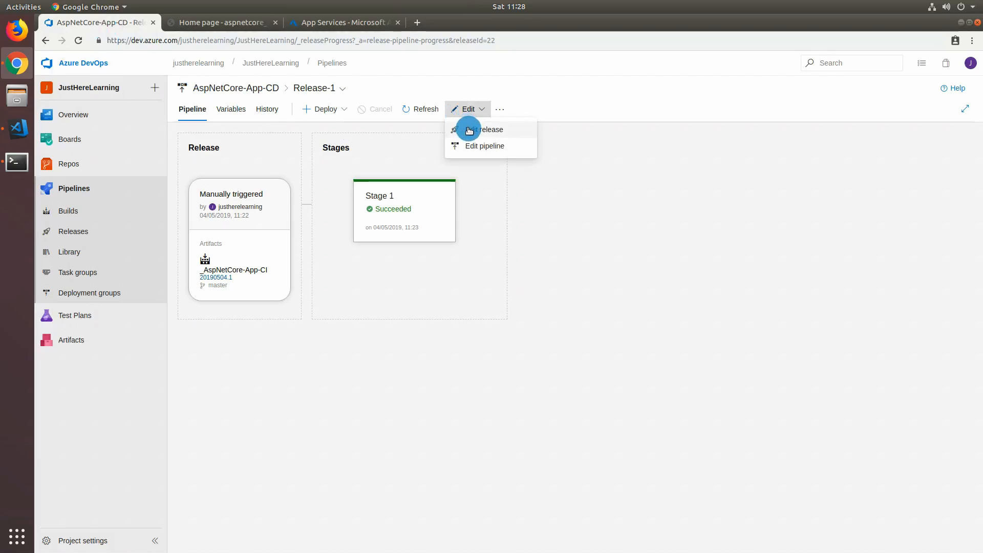
pyautogui.click(469, 131)
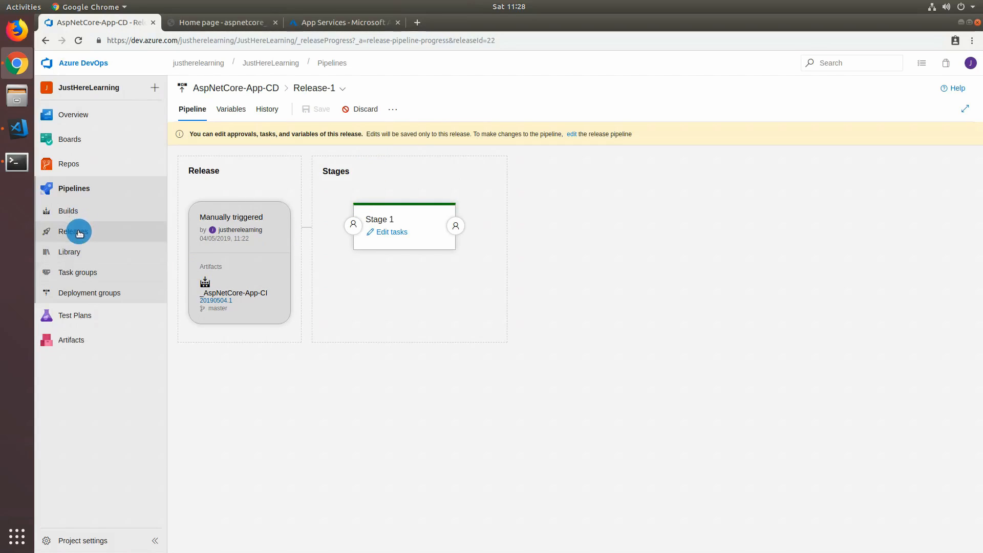
pyautogui.click(80, 234)
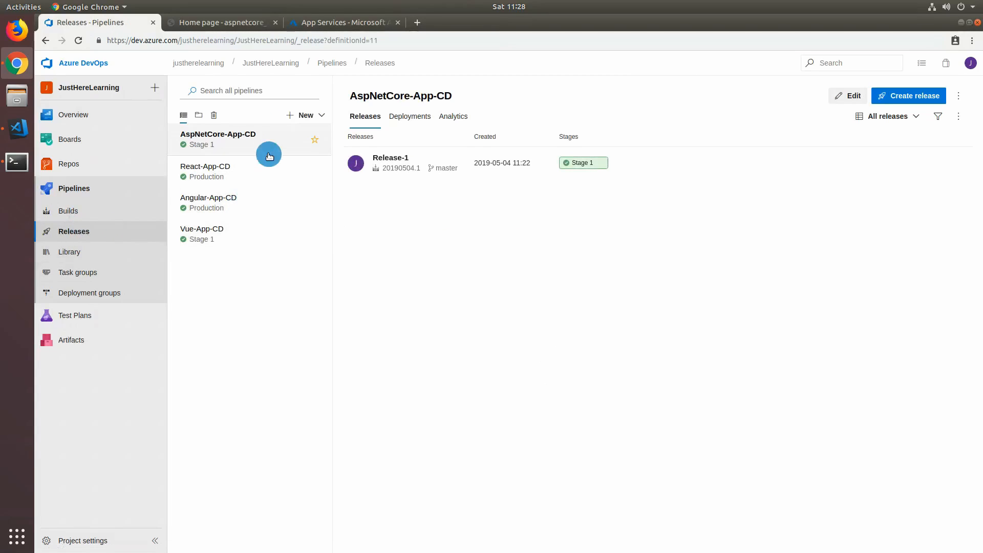
pyautogui.click(842, 96)
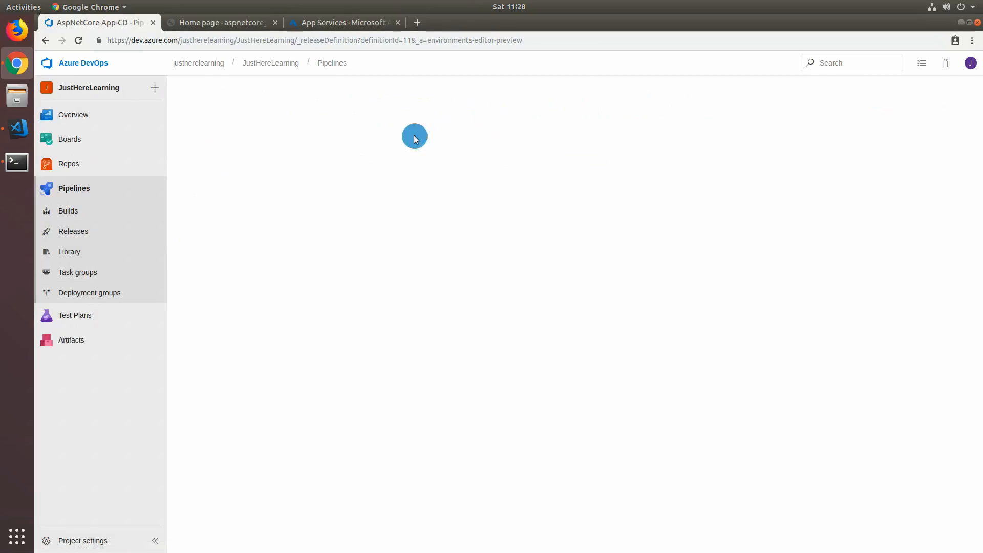
pyautogui.click(391, 224)
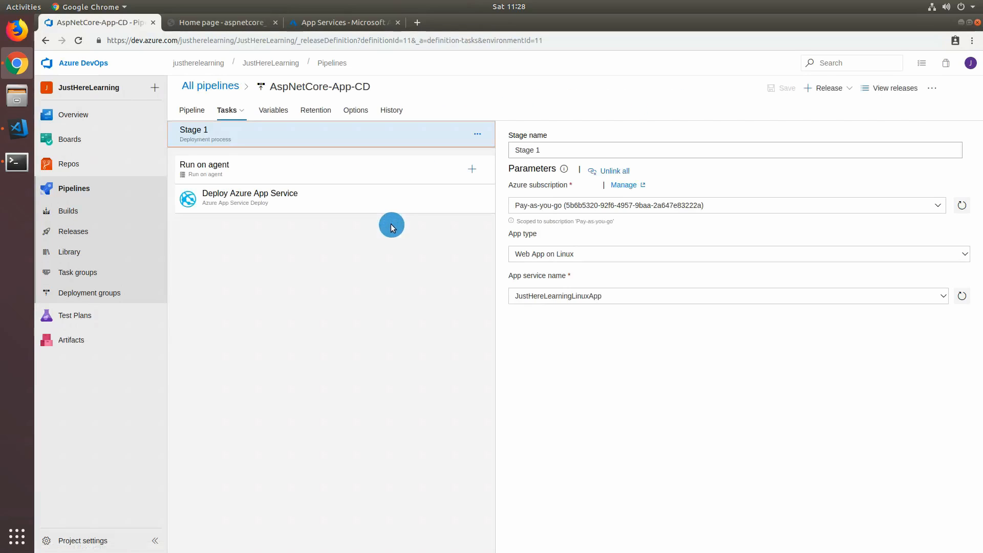
pyautogui.click(333, 193)
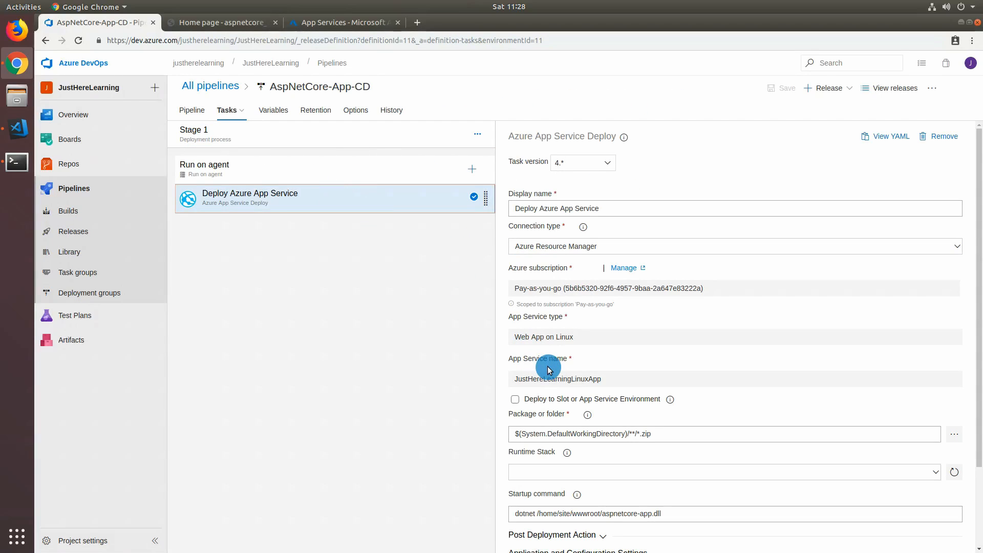
pyautogui.scroll(-4, 549, 370)
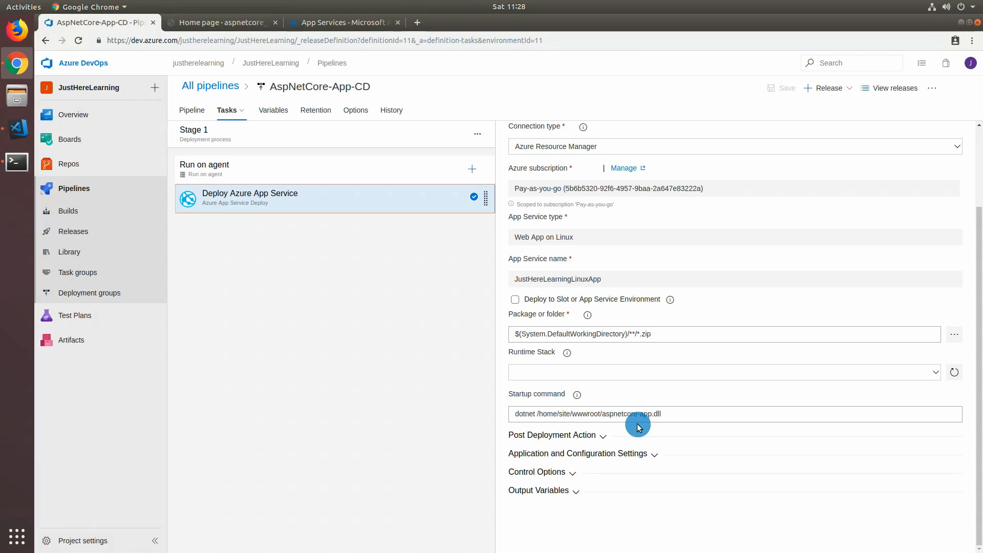
# - Launch the Advanced Tools site of JustHereLearningLinuxApp from the Azure portal and open its Bash console
pyautogui.click(345, 23)
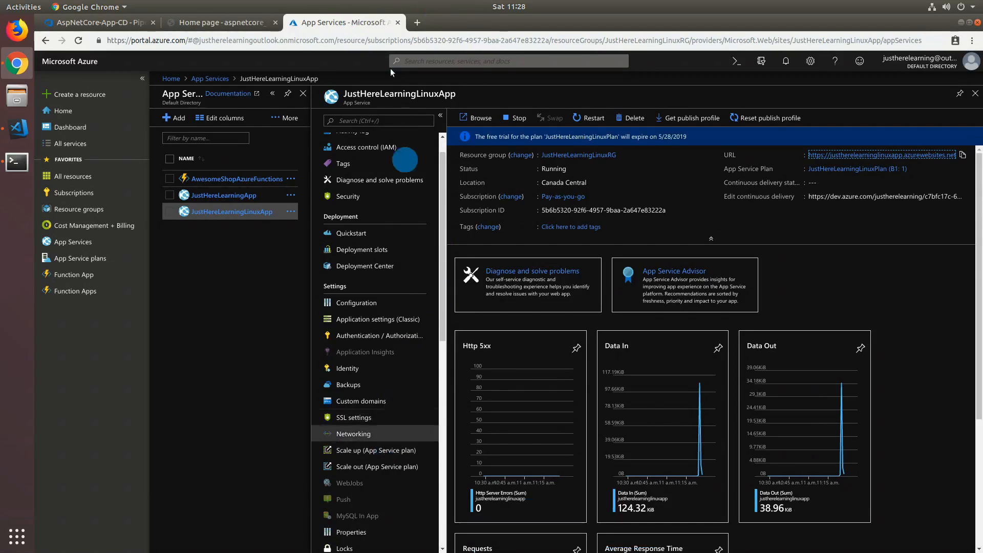
pyautogui.scroll(-5, 397, 317)
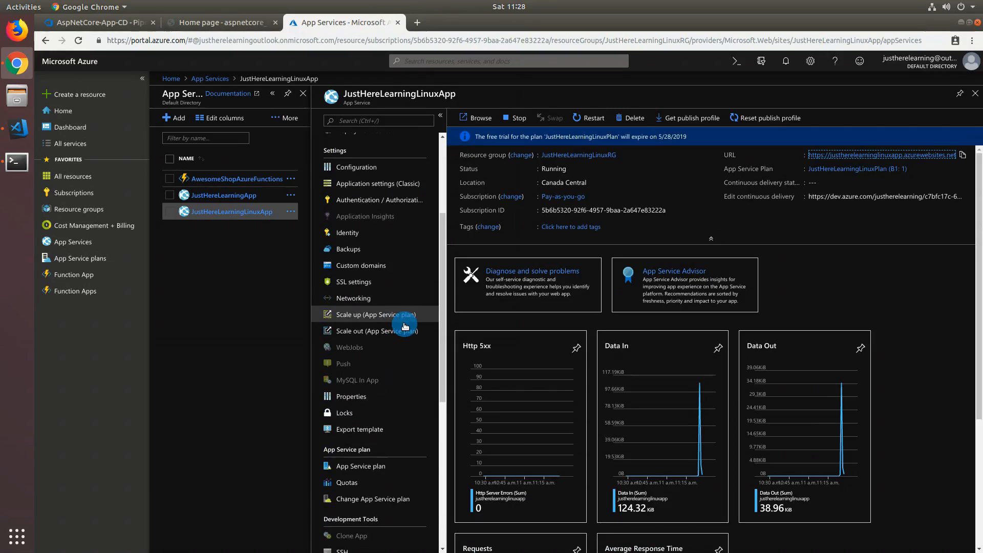
pyautogui.scroll(-1, 402, 336)
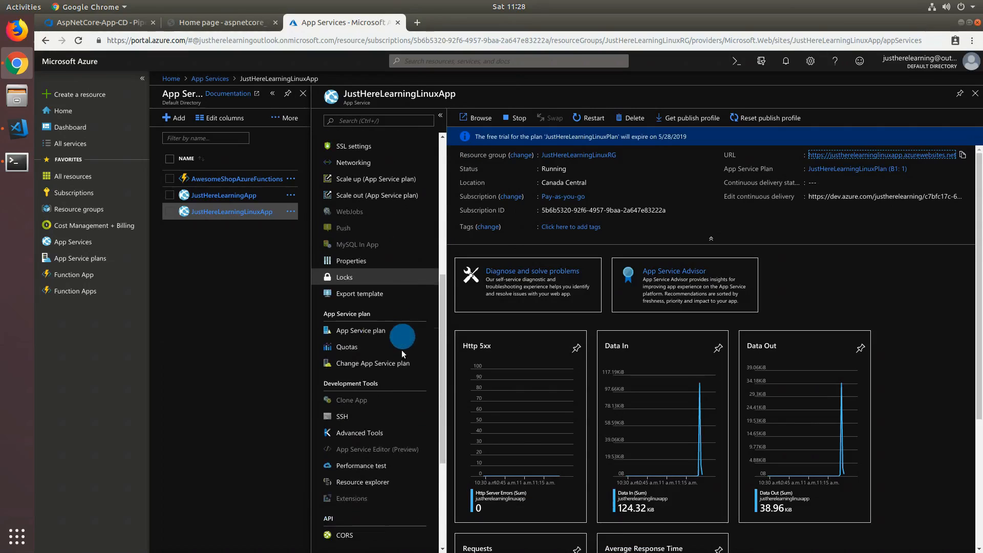
pyautogui.click(396, 436)
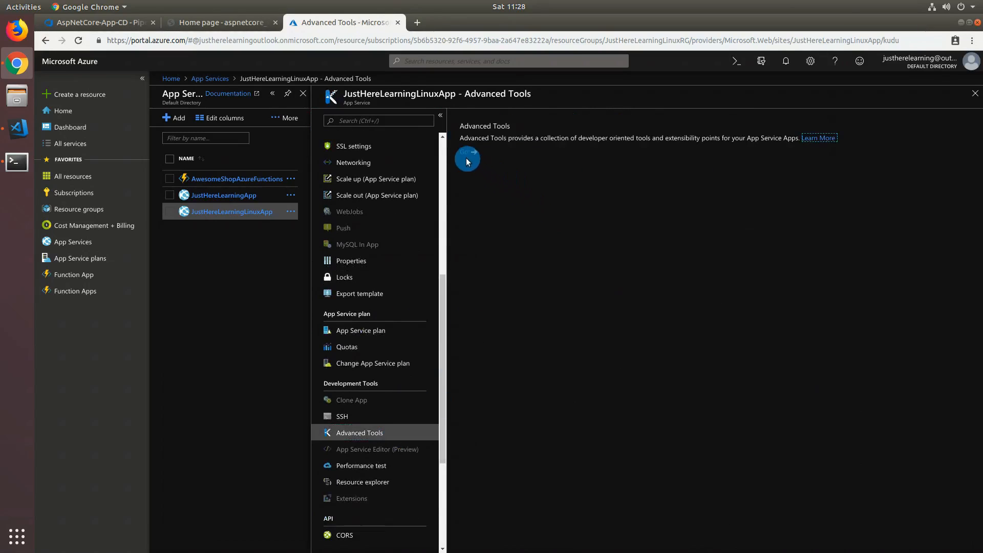
pyautogui.click(464, 154)
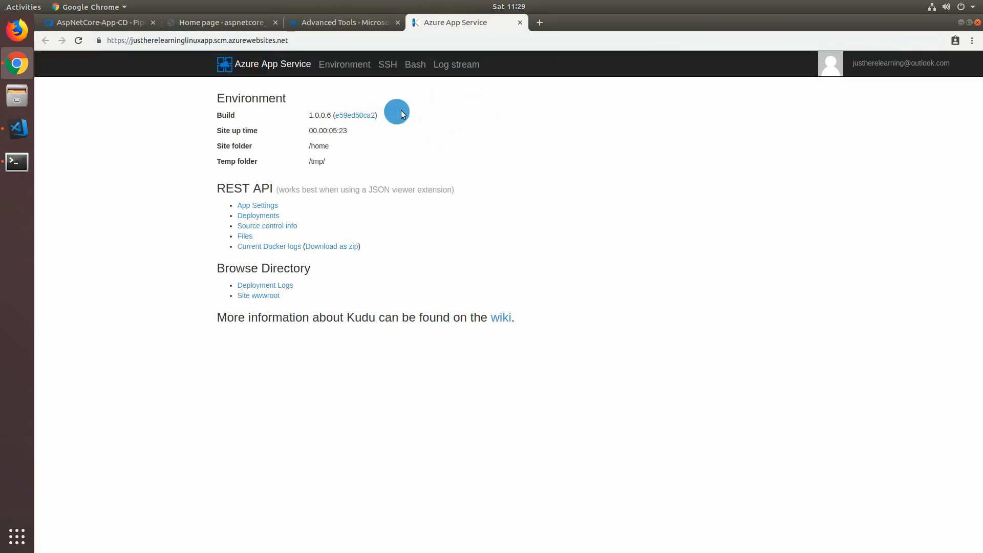
pyautogui.click(419, 68)
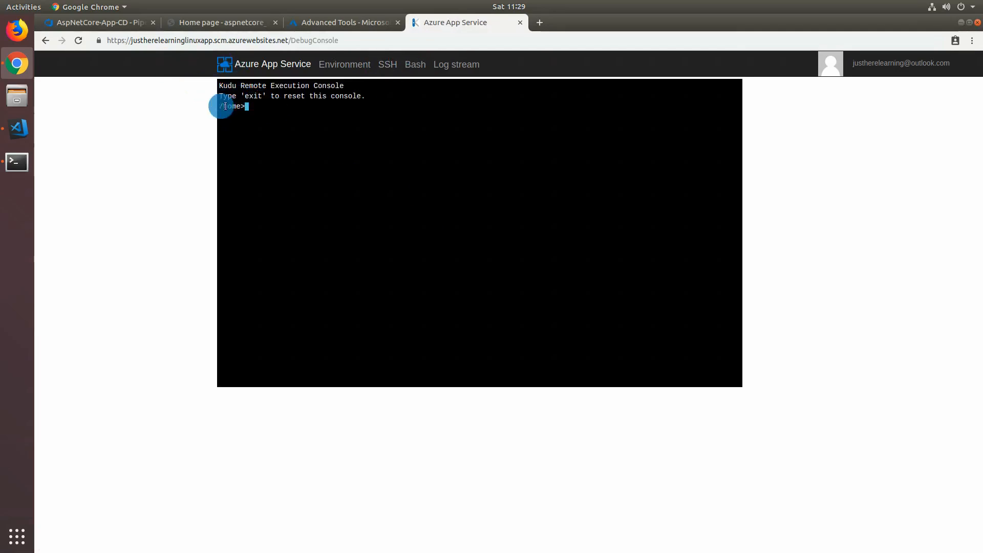
# - List the contents of /home, /home/site and /home/site/wwwroot with dir, changing into each folder in turn
pyautogui.write('dir')
pyautogui.press('Return')
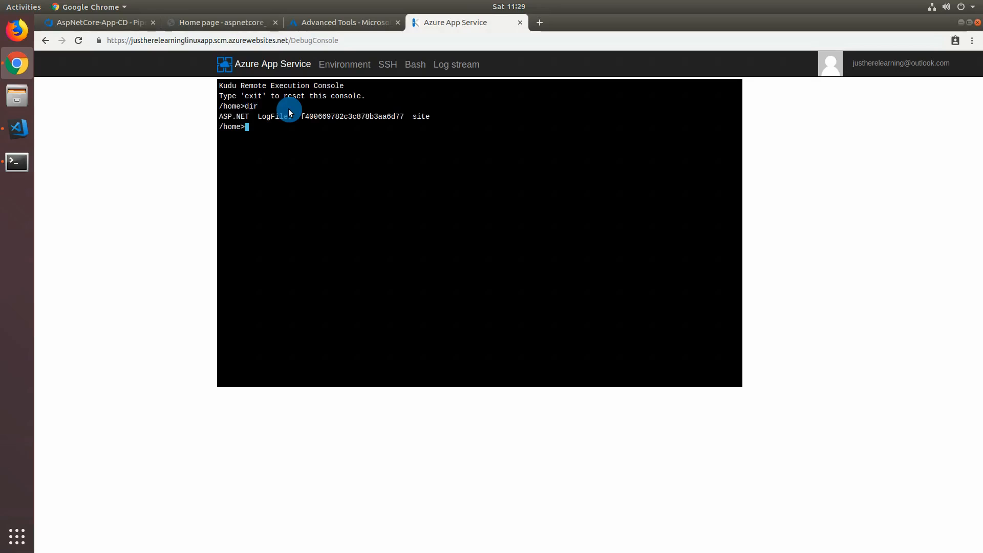
pyautogui.write('cd site')
pyautogui.press('Return')
pyautogui.write('dir')
pyautogui.press('Return')
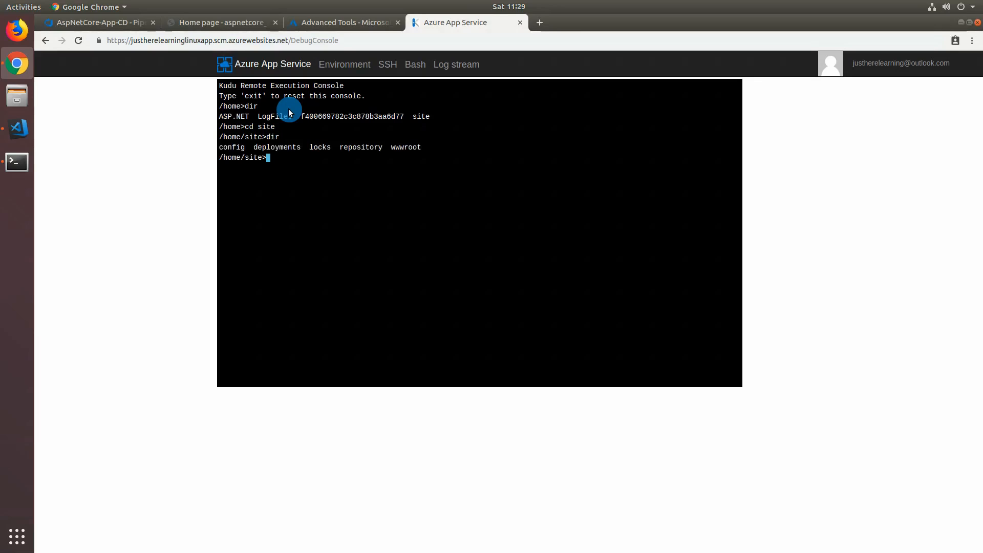
pyautogui.write('cd wwwroot')
pyautogui.press('Return')
pyautogui.write('dir')
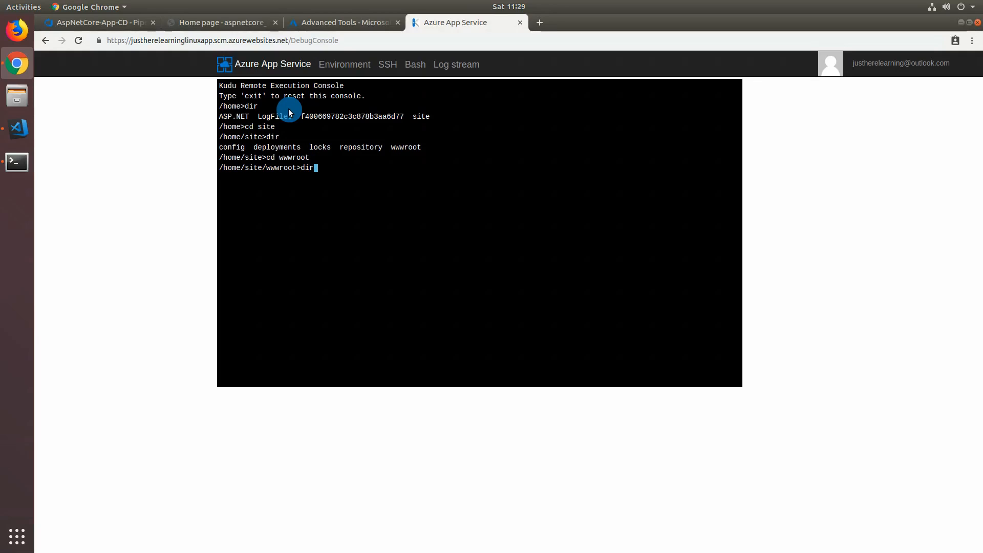
pyautogui.press('Return')
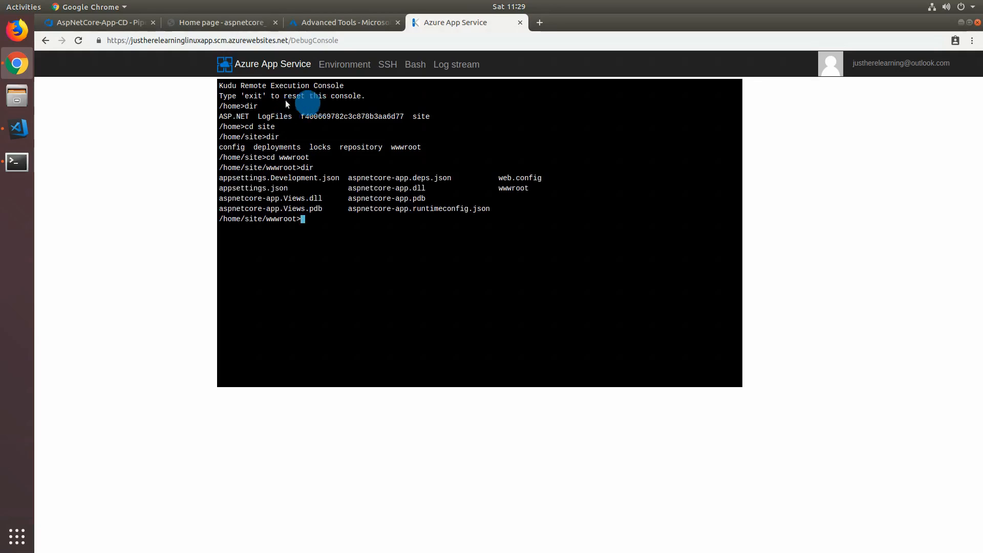
# - Compare the aspnetcore-app.dll file in wwwroot with the path in the Deploy Azure App Service task's startup command
pyautogui.doubleClick(418, 188)
pyautogui.click(372, 242)
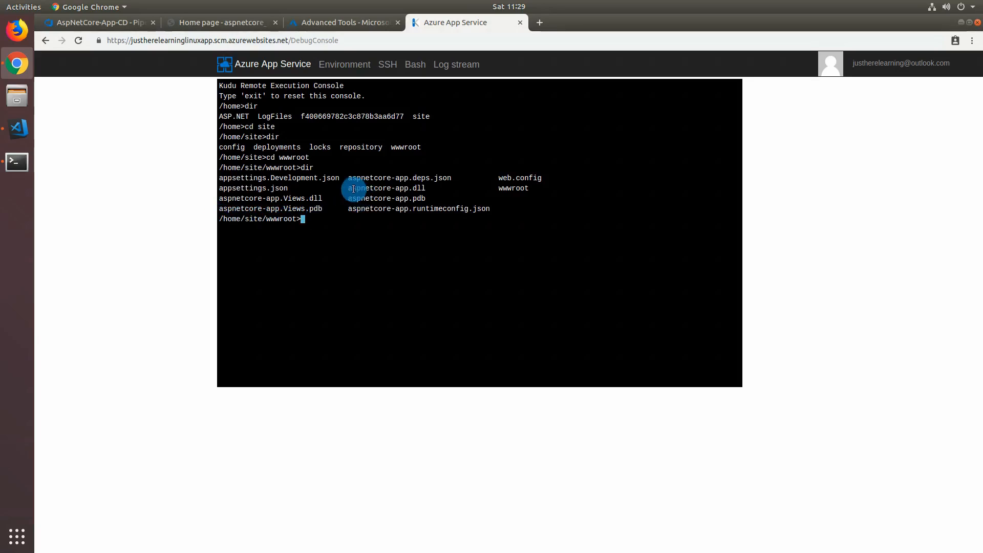
pyautogui.moveTo(348, 188); pyautogui.dragTo(437, 187)
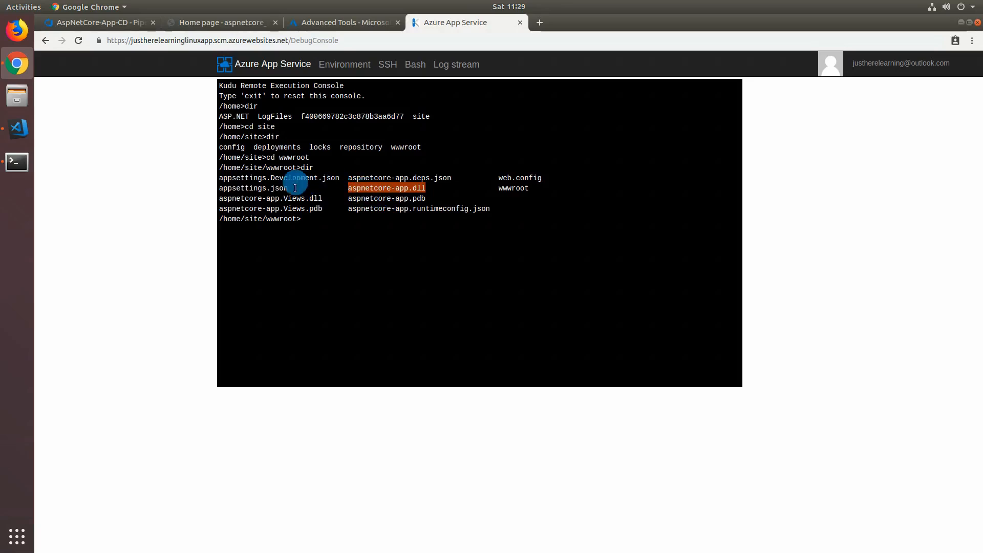
pyautogui.click(515, 221)
pyautogui.moveTo(348, 188); pyautogui.dragTo(436, 188)
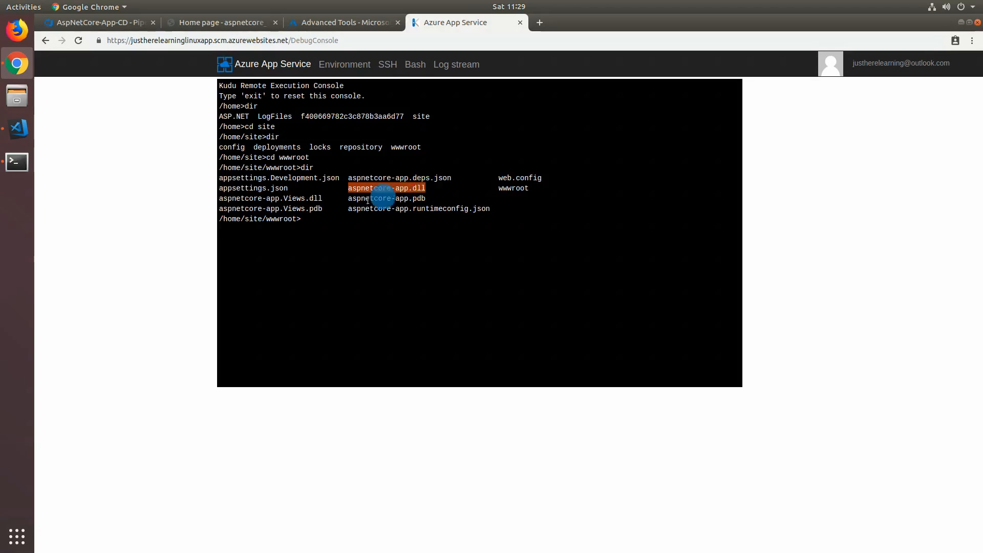
pyautogui.click(134, 21)
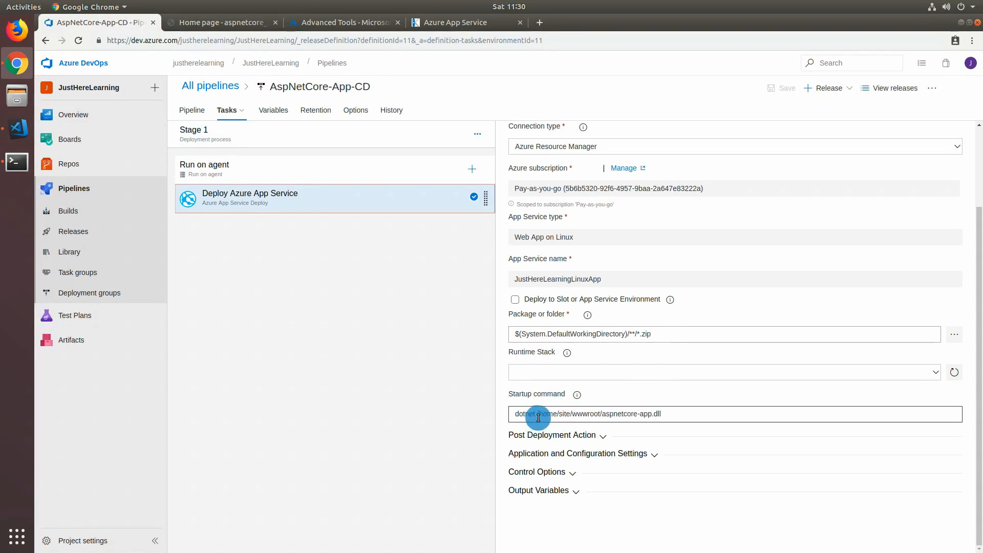
pyautogui.moveTo(577, 414); pyautogui.dragTo(719, 410)
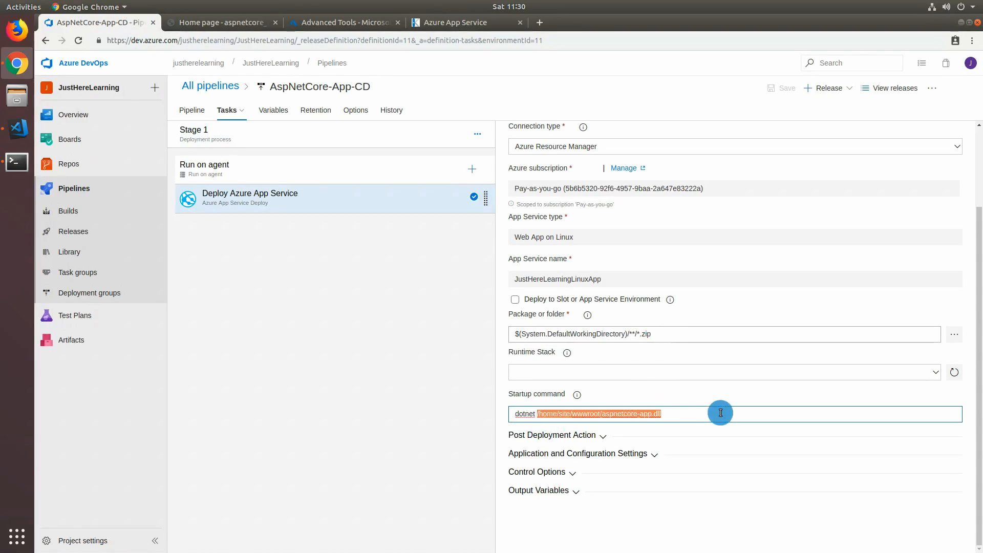
pyautogui.click(730, 395)
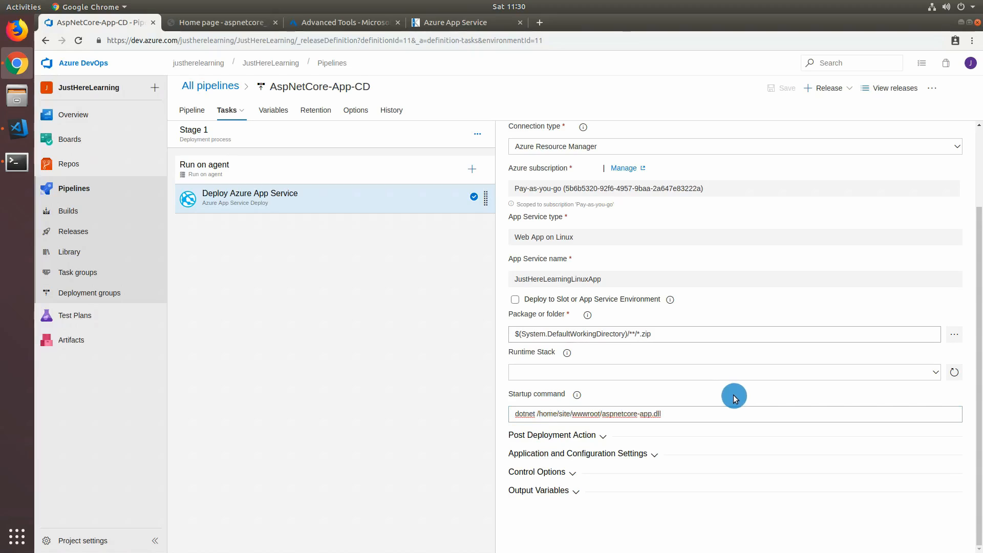